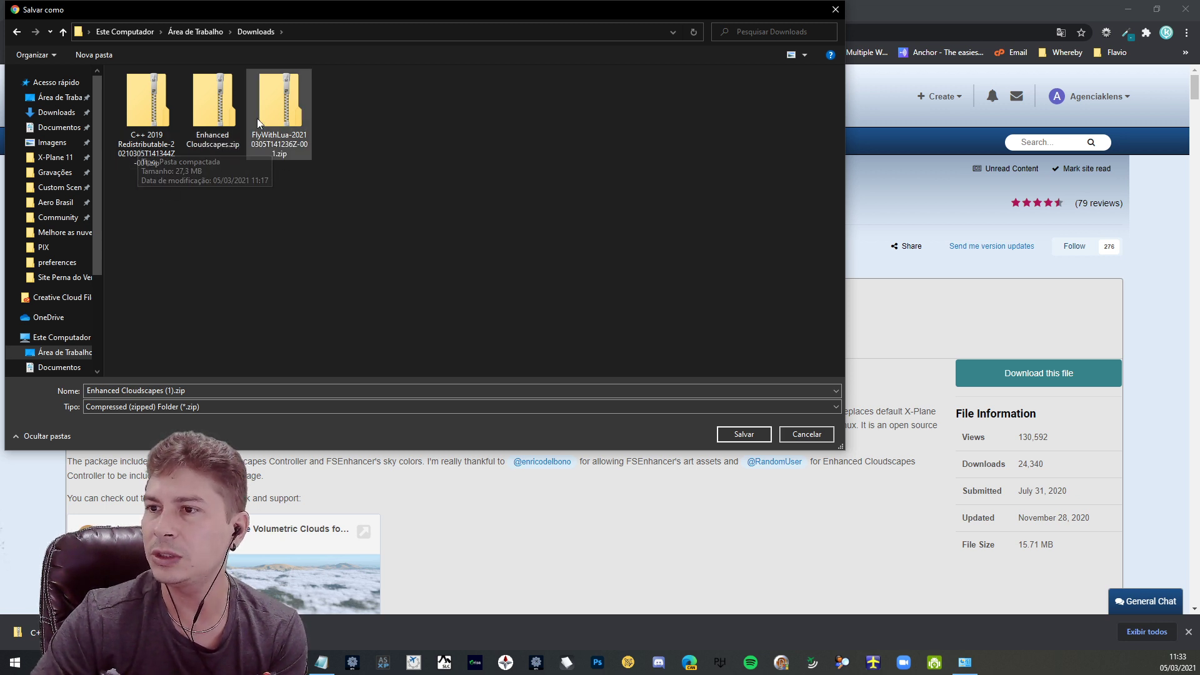
- Cancel the pending zip save and open the X-Plane 11 > Resources > plugins folder in a maximized File Explorer window
click(806, 434)
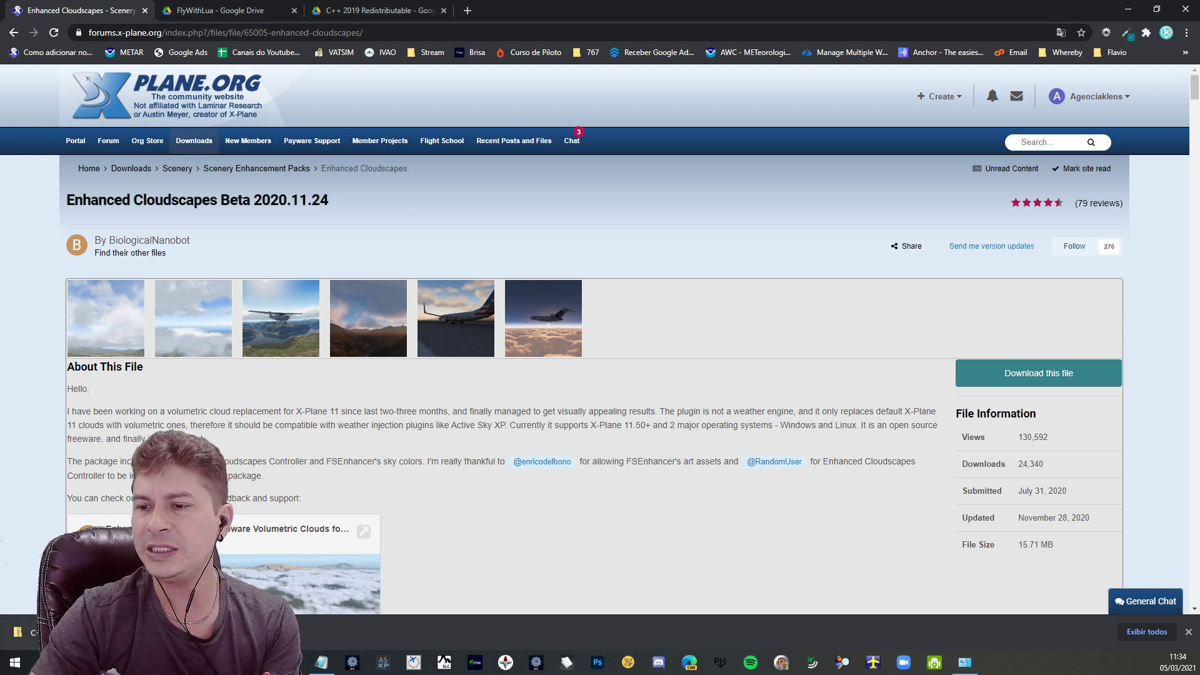
key(super+e)
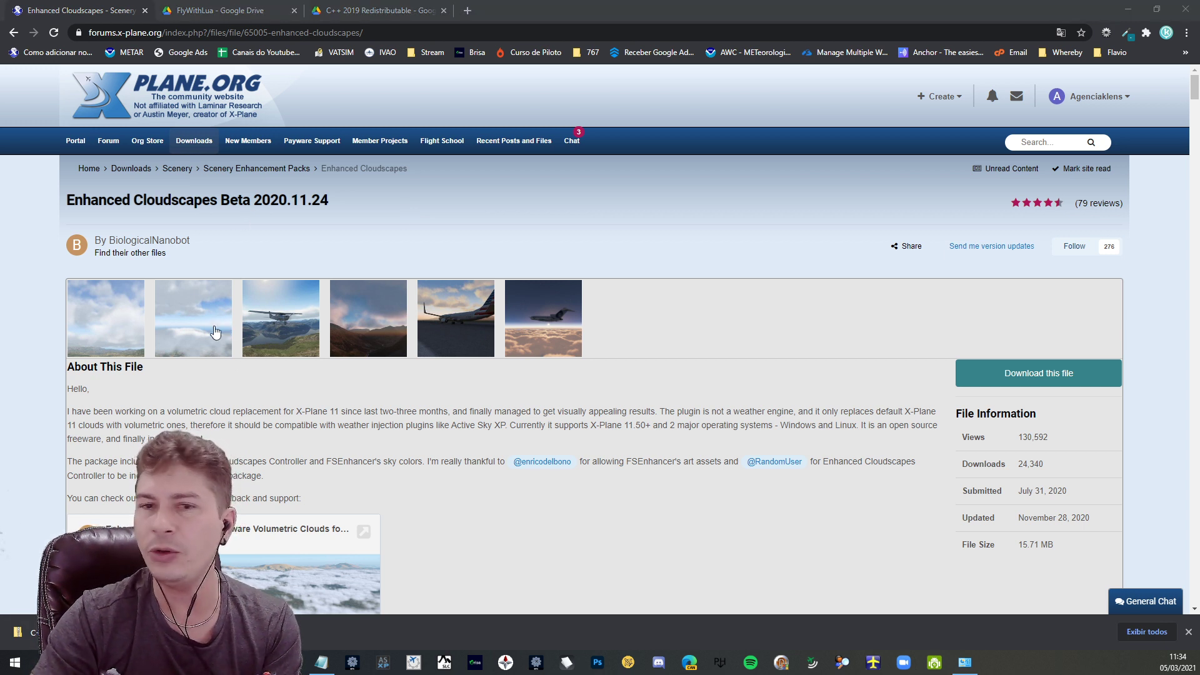
drag(267, 230, 513, 95)
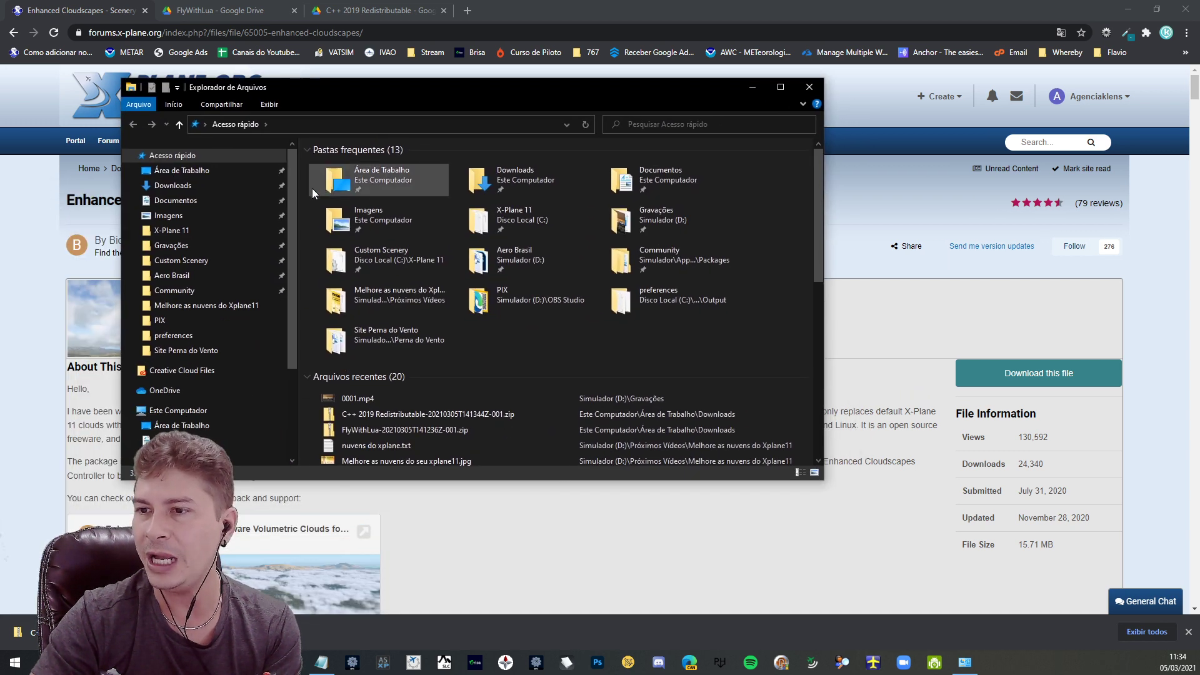
click(780, 90)
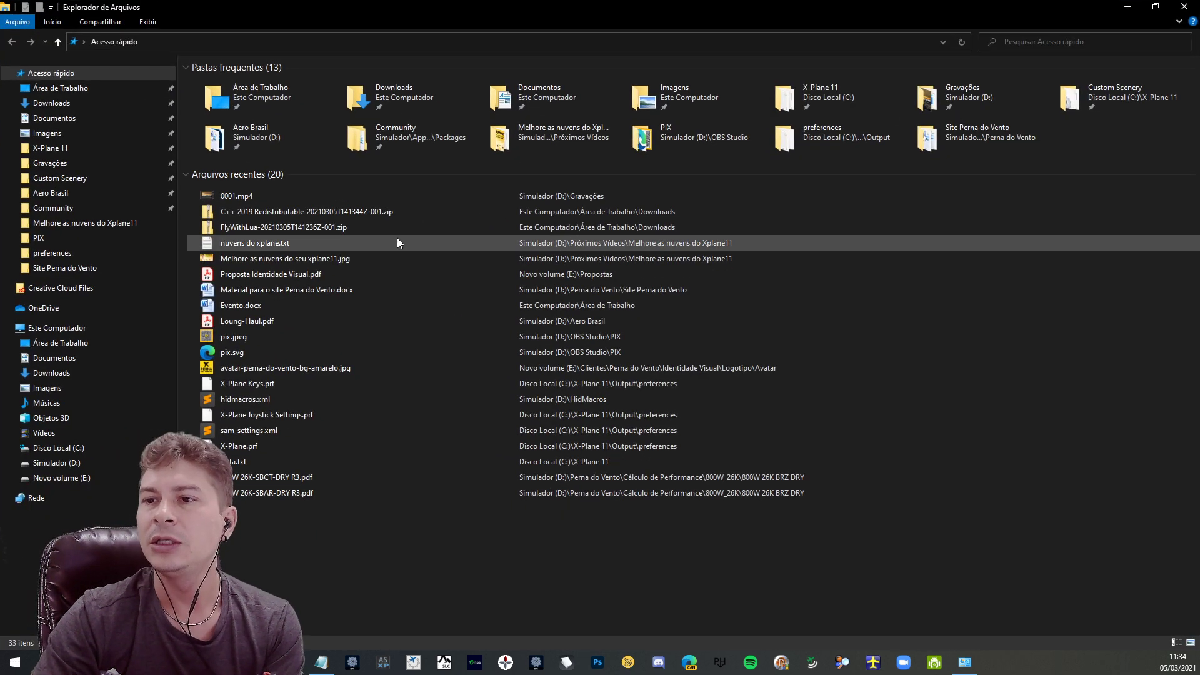
click(69, 150)
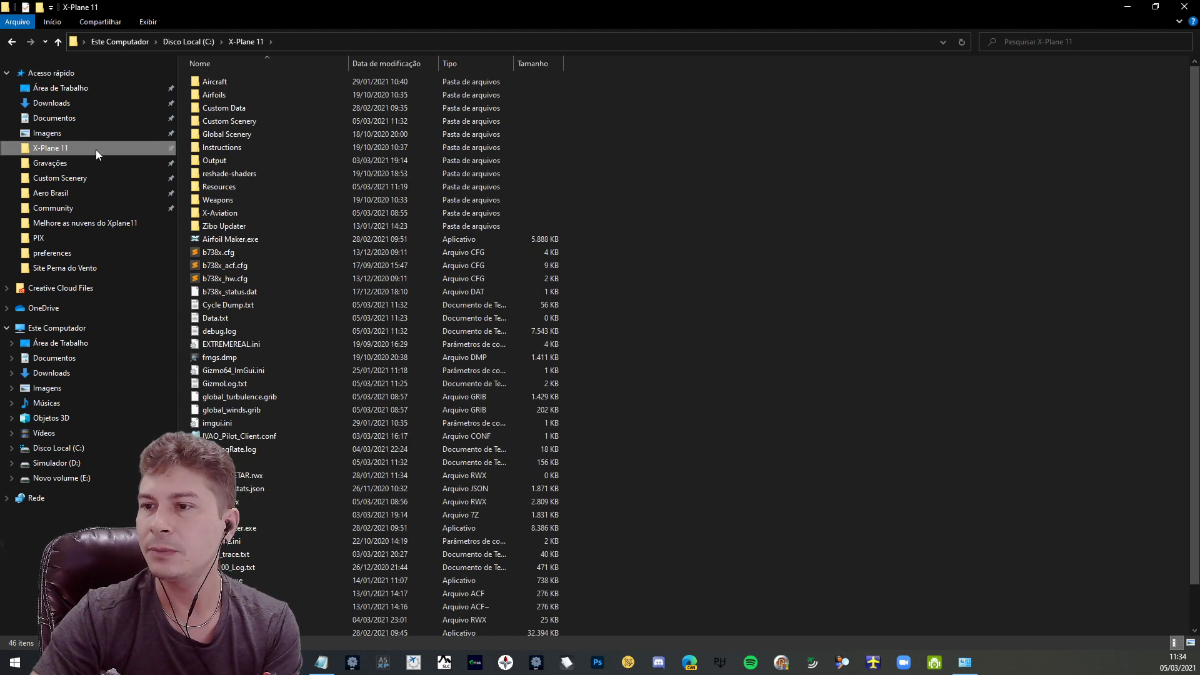
double_click(259, 187)
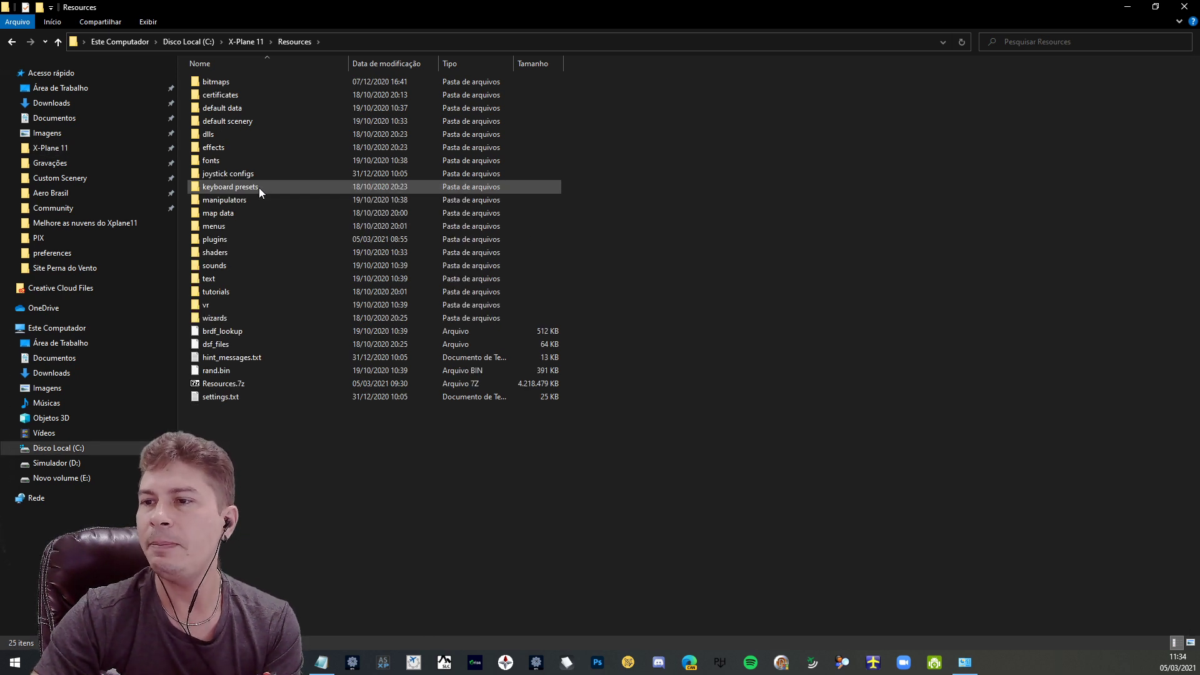
double_click(237, 239)
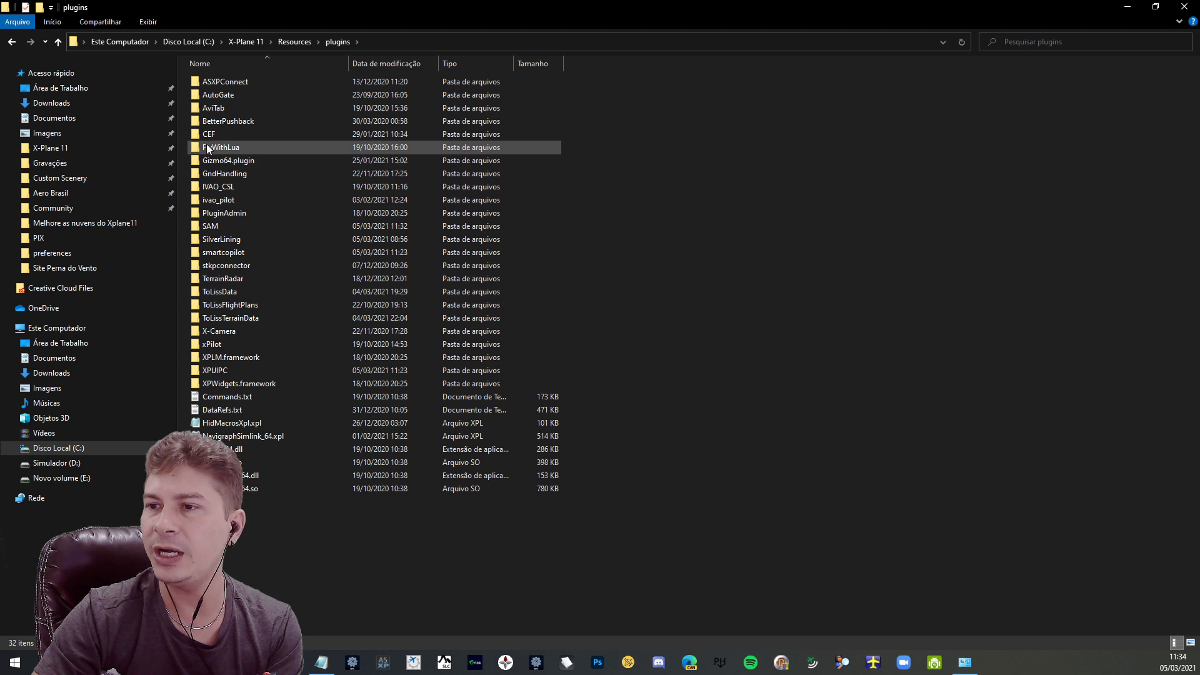
- Delete the existing FlyWithLua folder from the X-Plane plugins folder and confirm sending it to the Recycle Bin
click(260, 148)
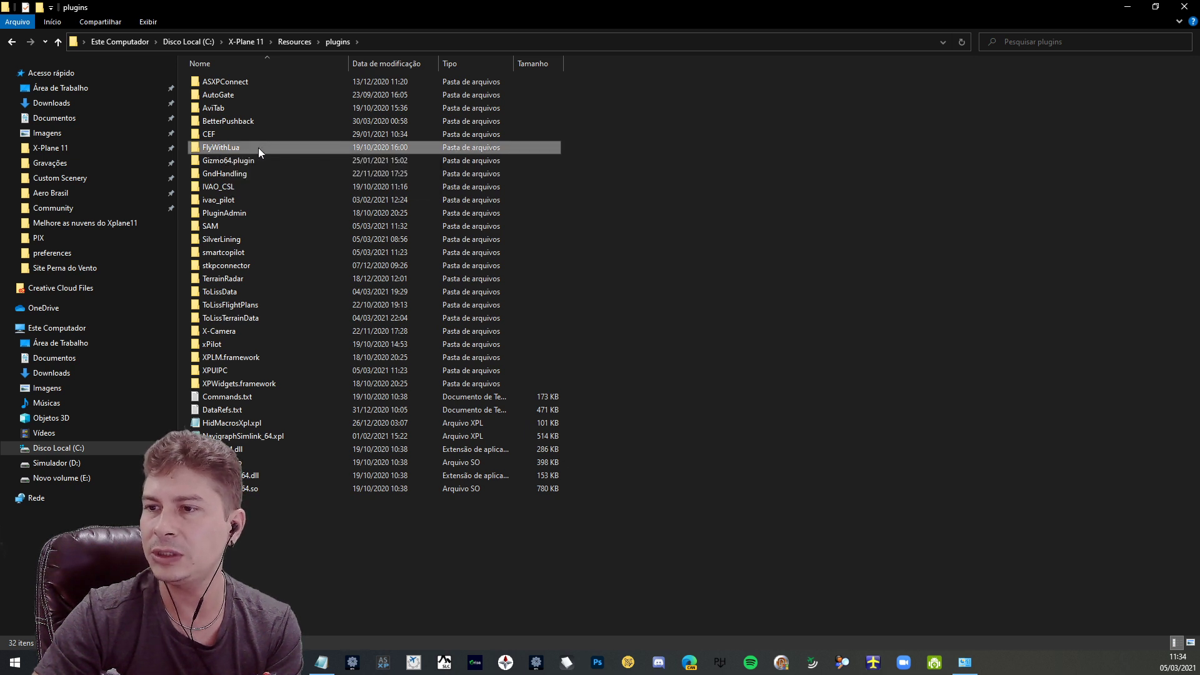
mouse_move(223, 158)
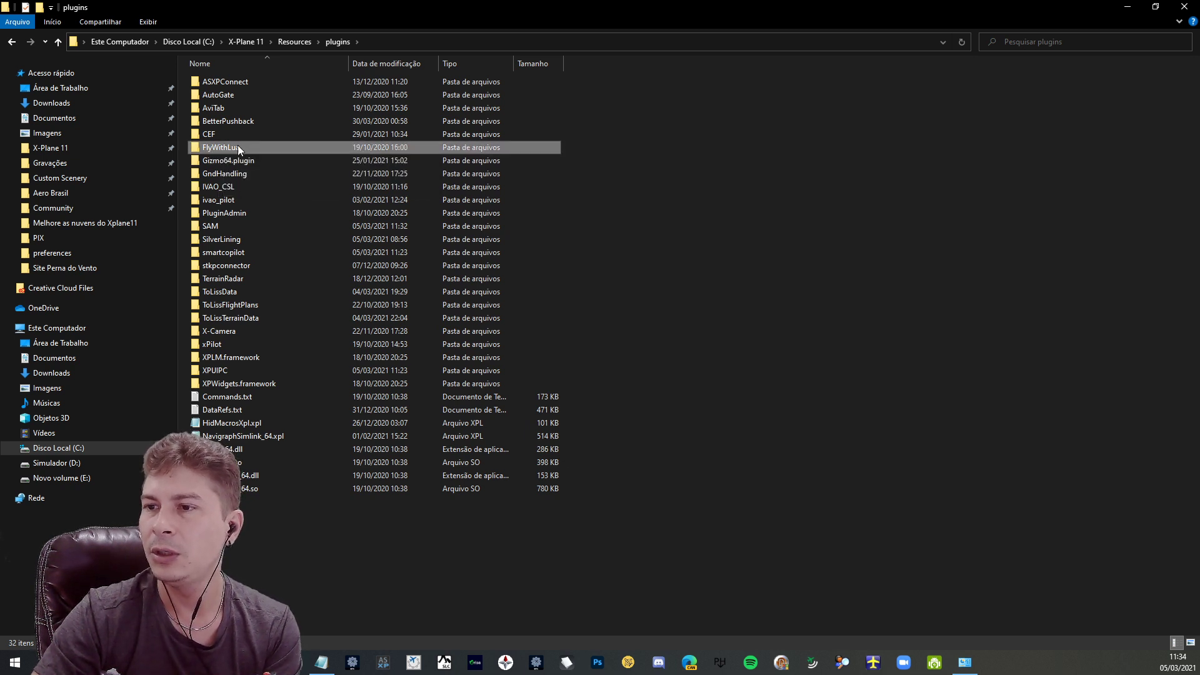
mouse_move(219, 267)
key(Delete)
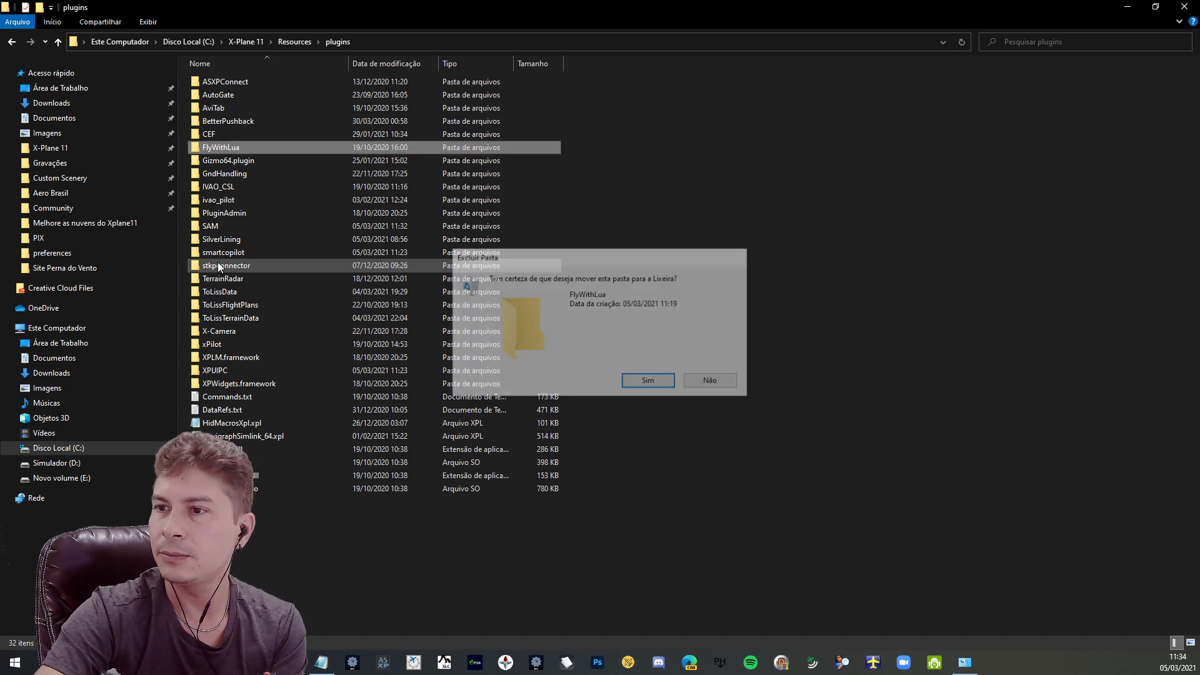
key(Return)
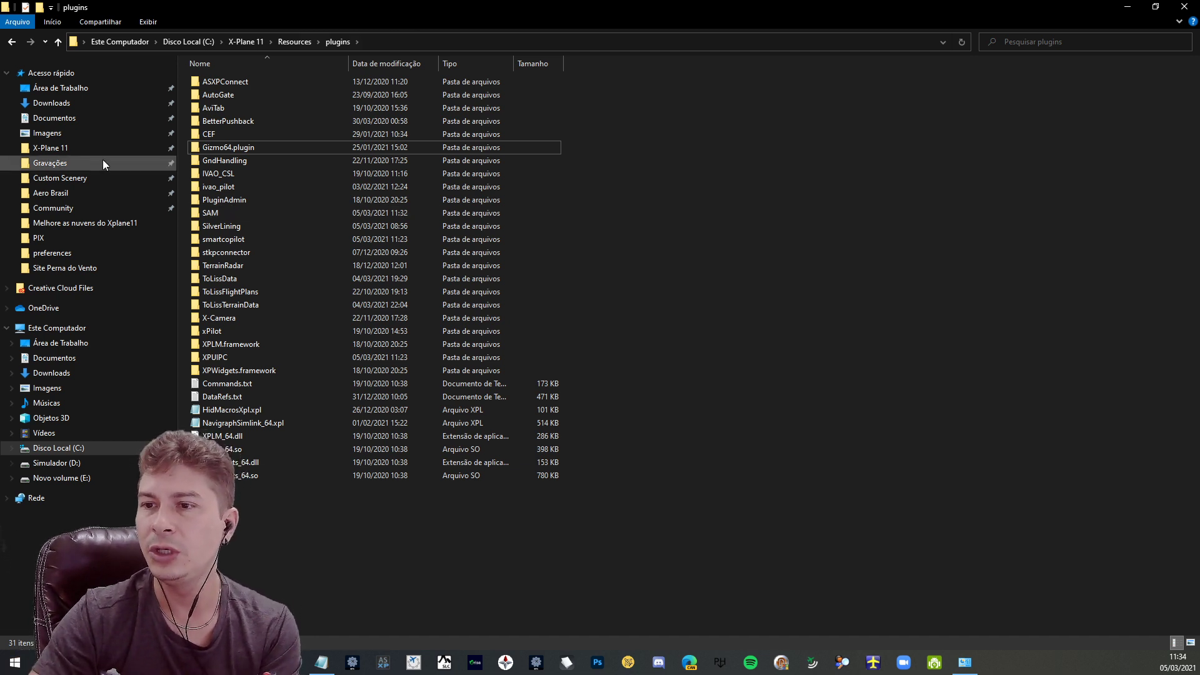
- Extract the FlyWithLua zip with 7-Zip directly into the Downloads folder on the desktop
click(70, 88)
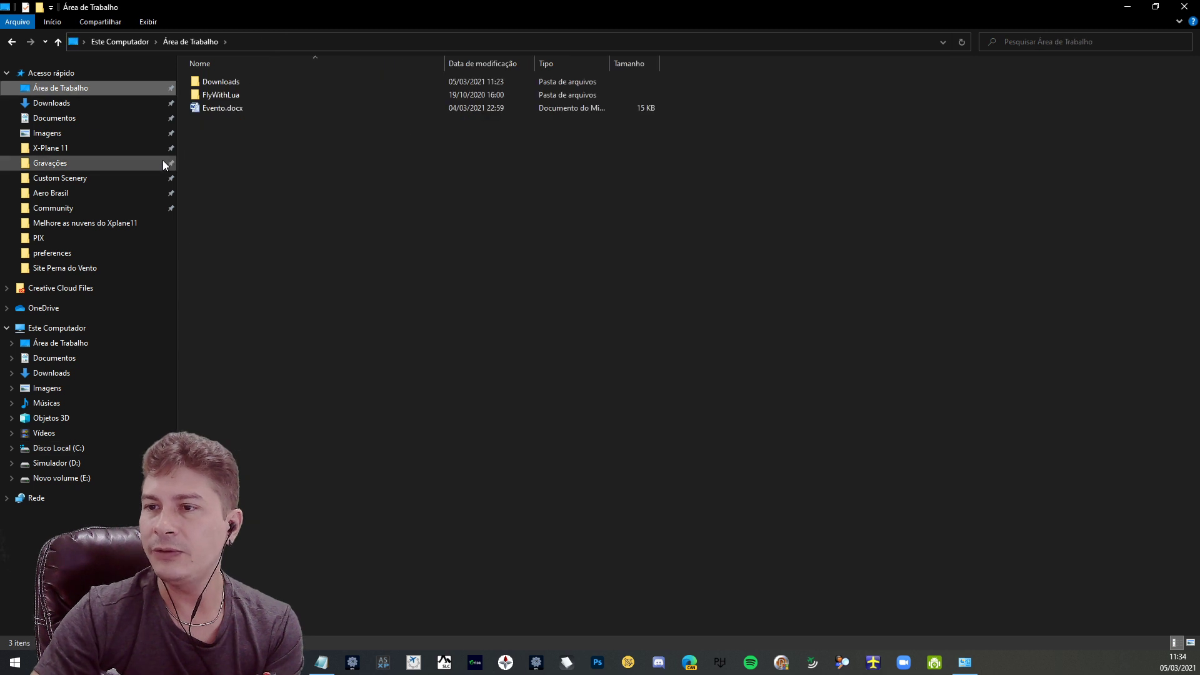
double_click(238, 81)
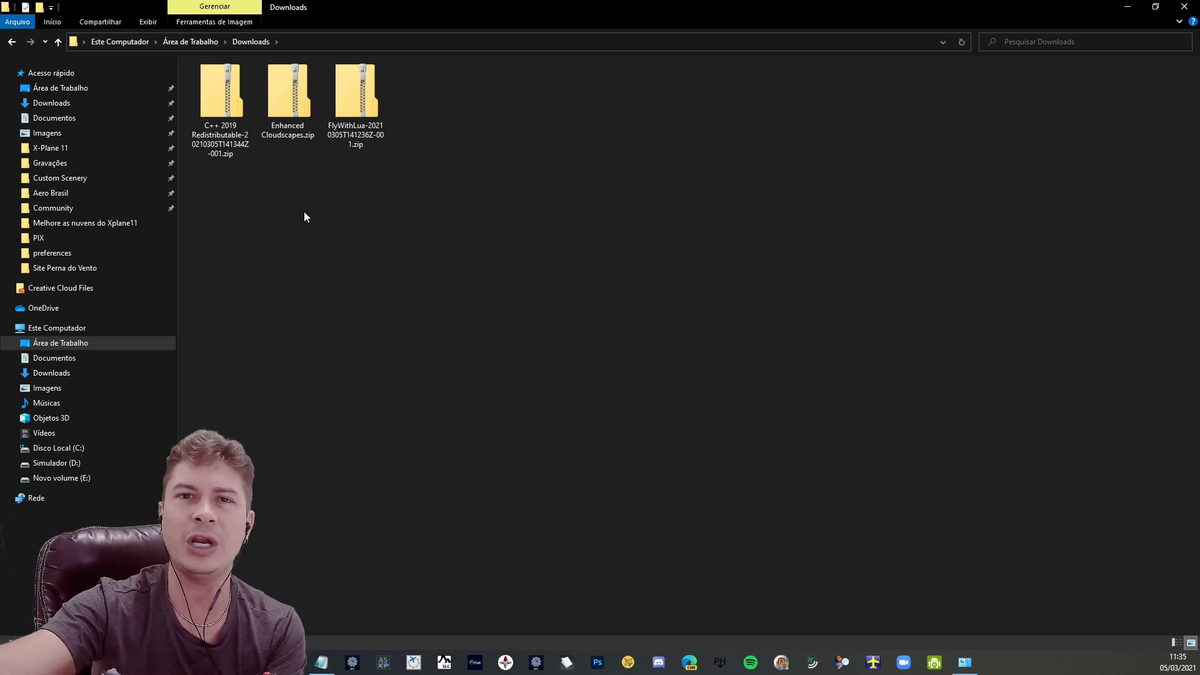
drag(414, 206, 278, 201)
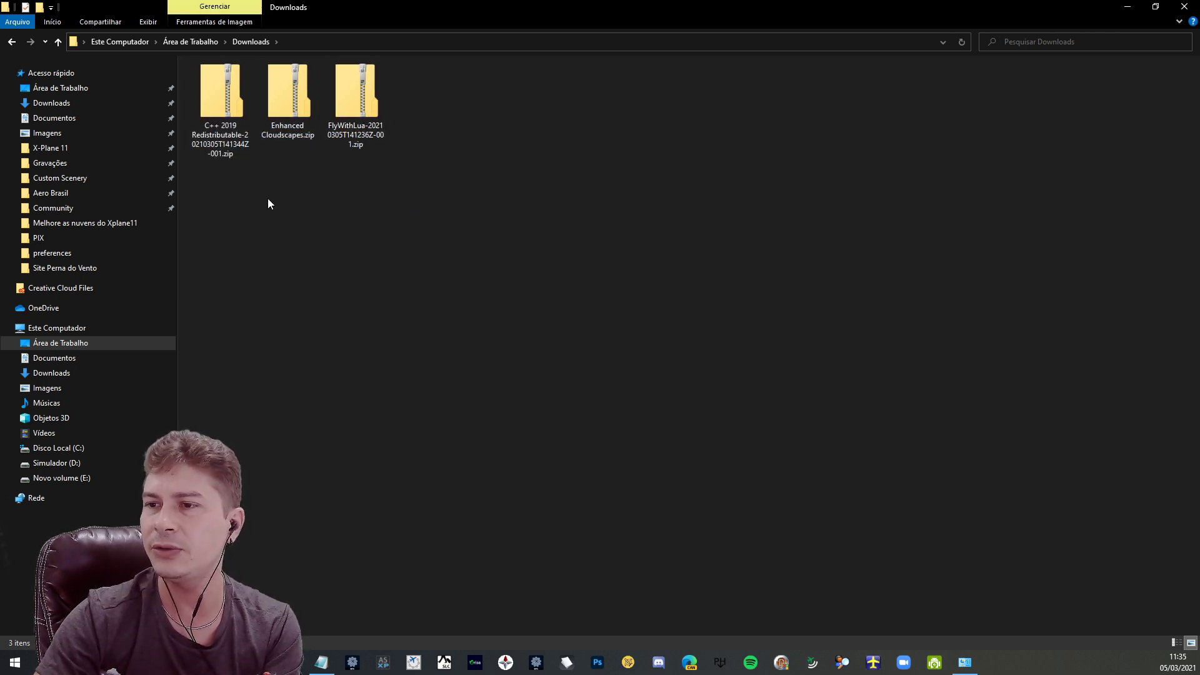
right_click(351, 111)
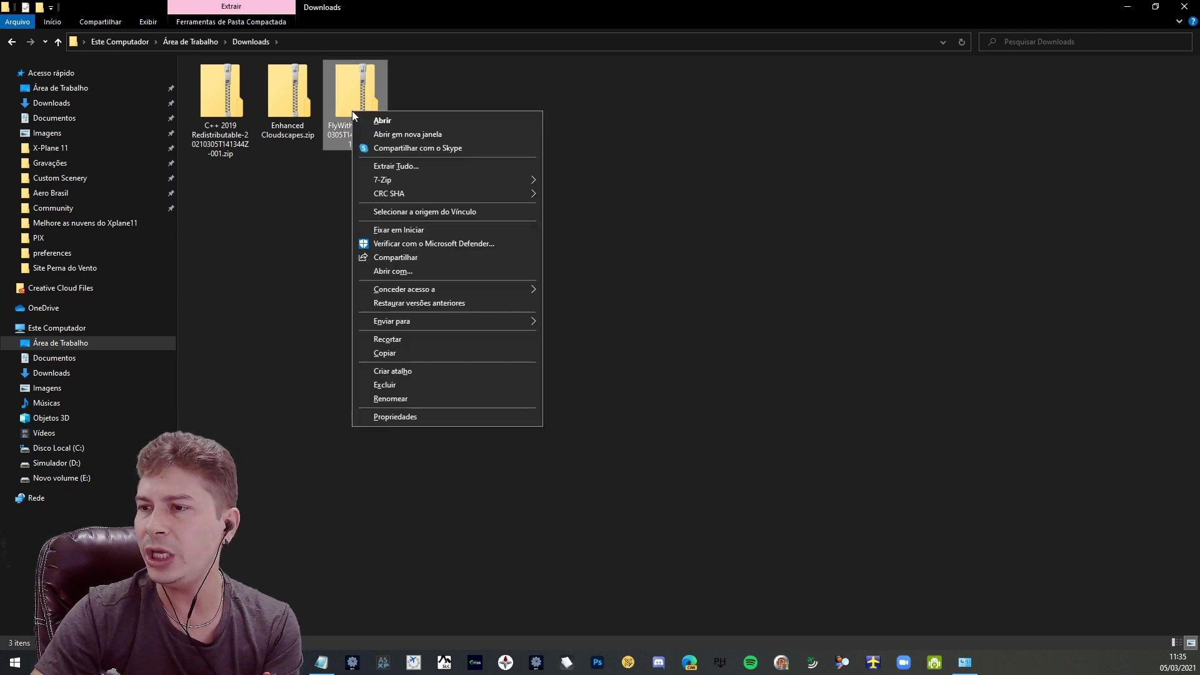
mouse_move(381, 181)
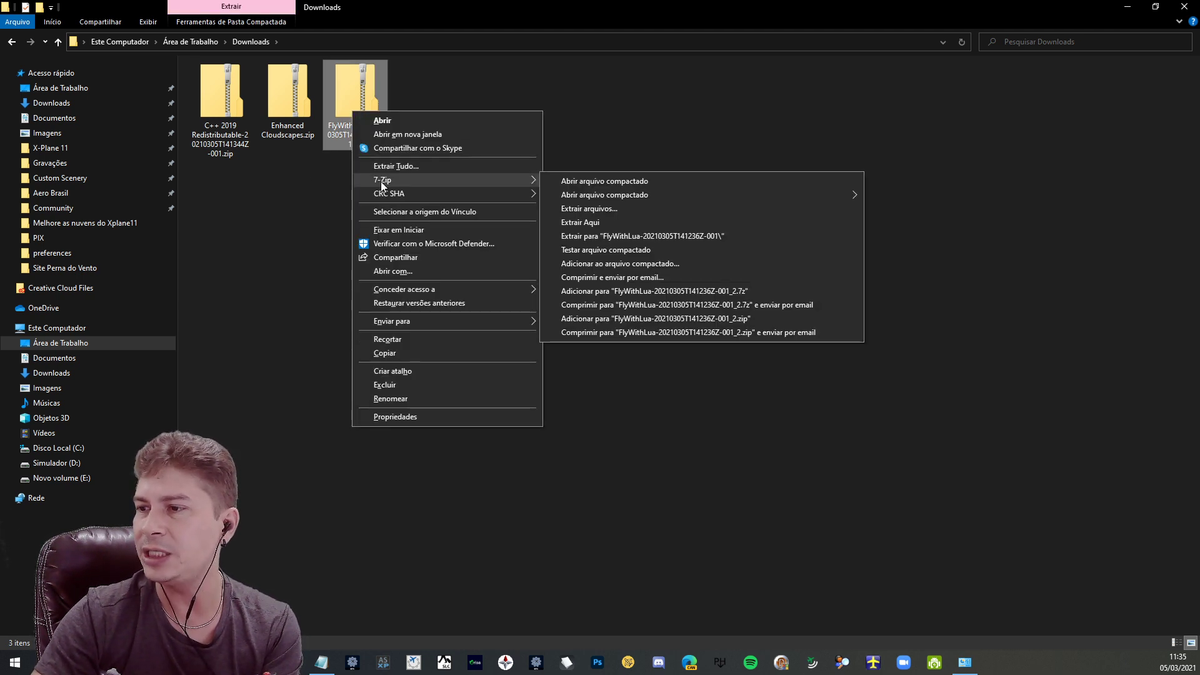
click(581, 223)
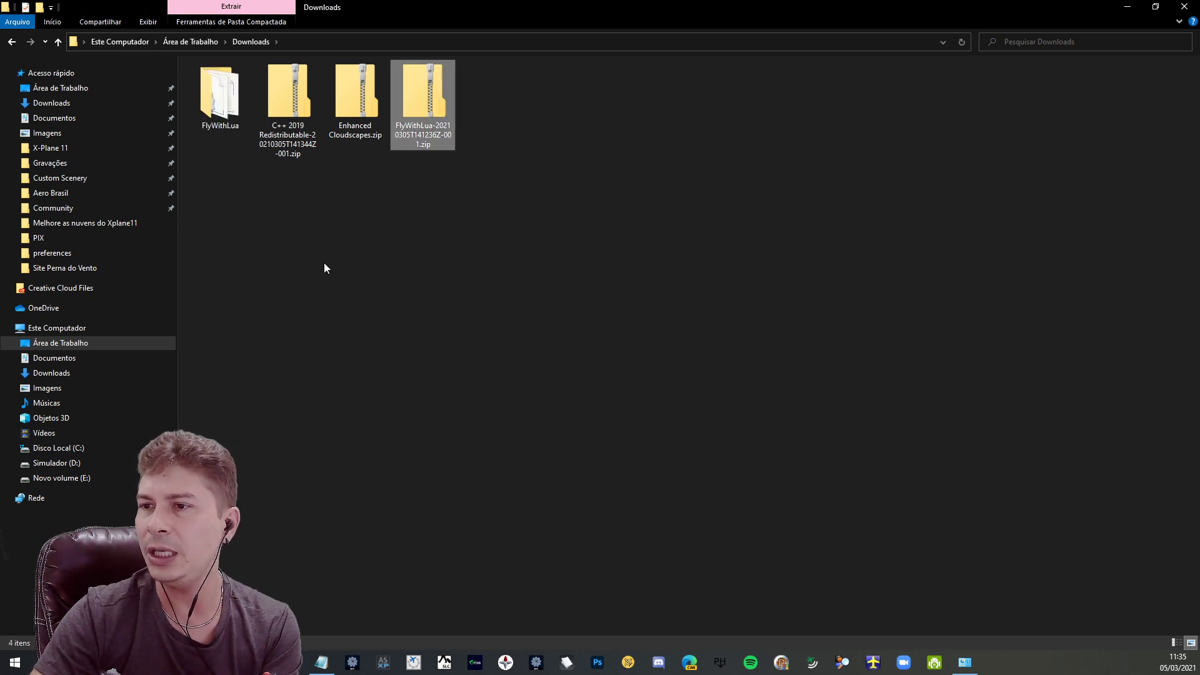
- Move the extracted FlyWithLua folder from Downloads into X-Plane 11 > Resources > plugins, authorizing the transfer
click(220, 94)
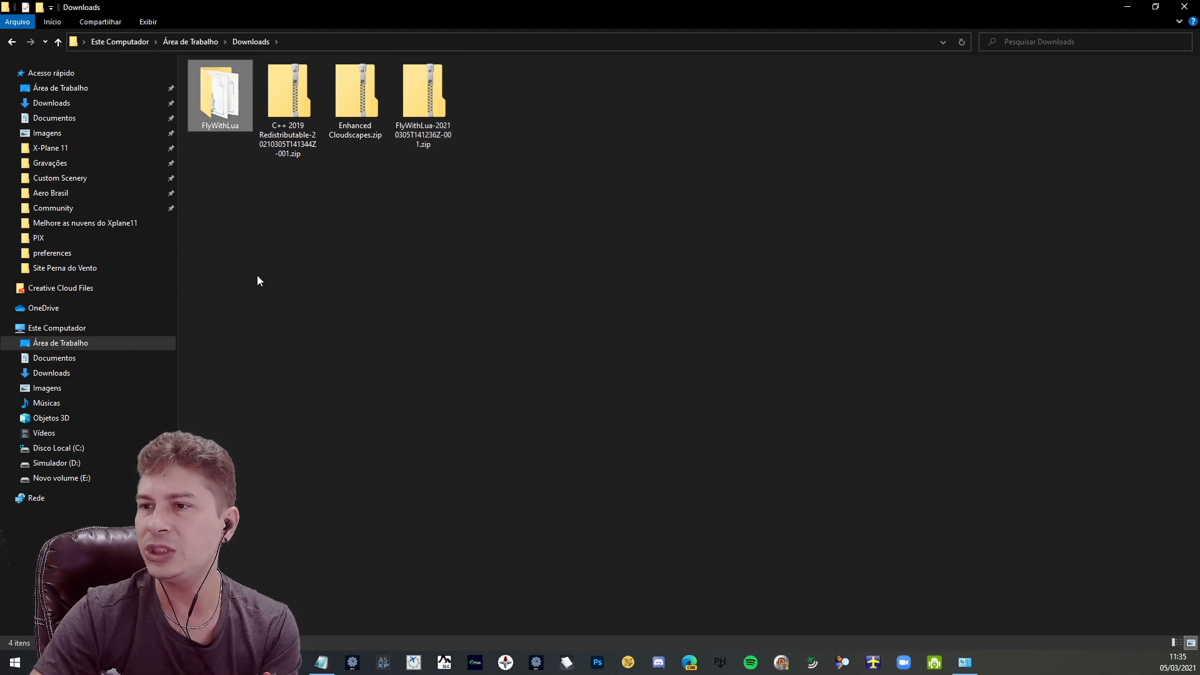
double_click(231, 110)
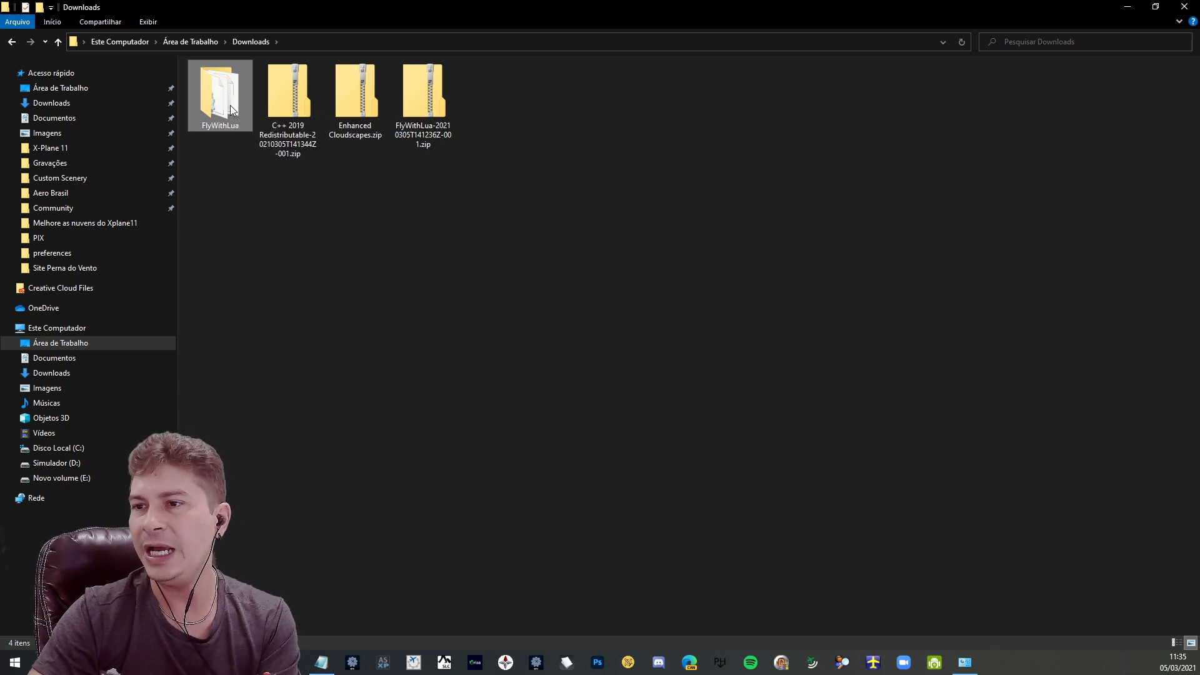
click(11, 42)
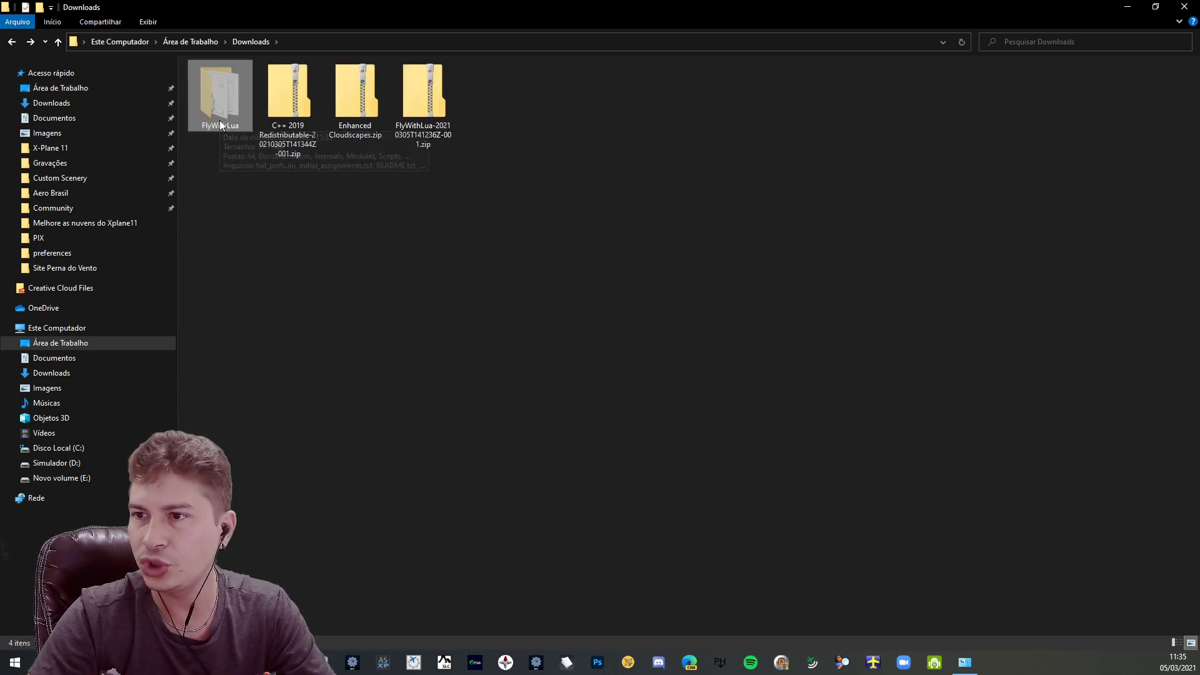
click(62, 150)
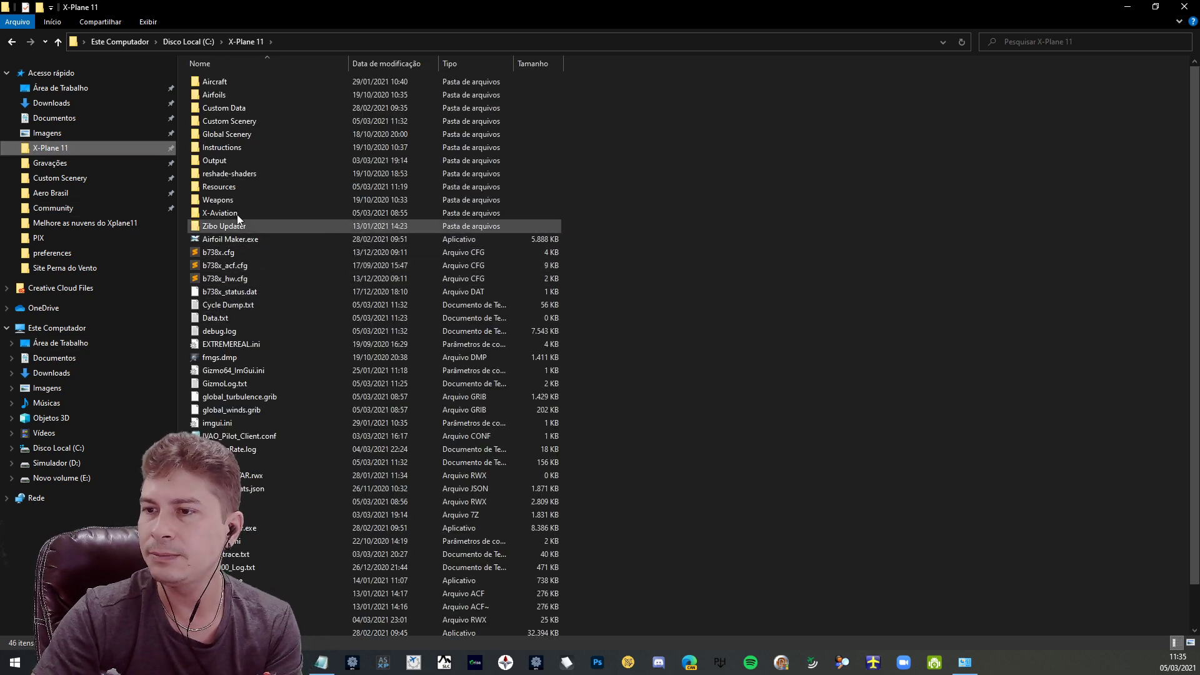
double_click(237, 188)
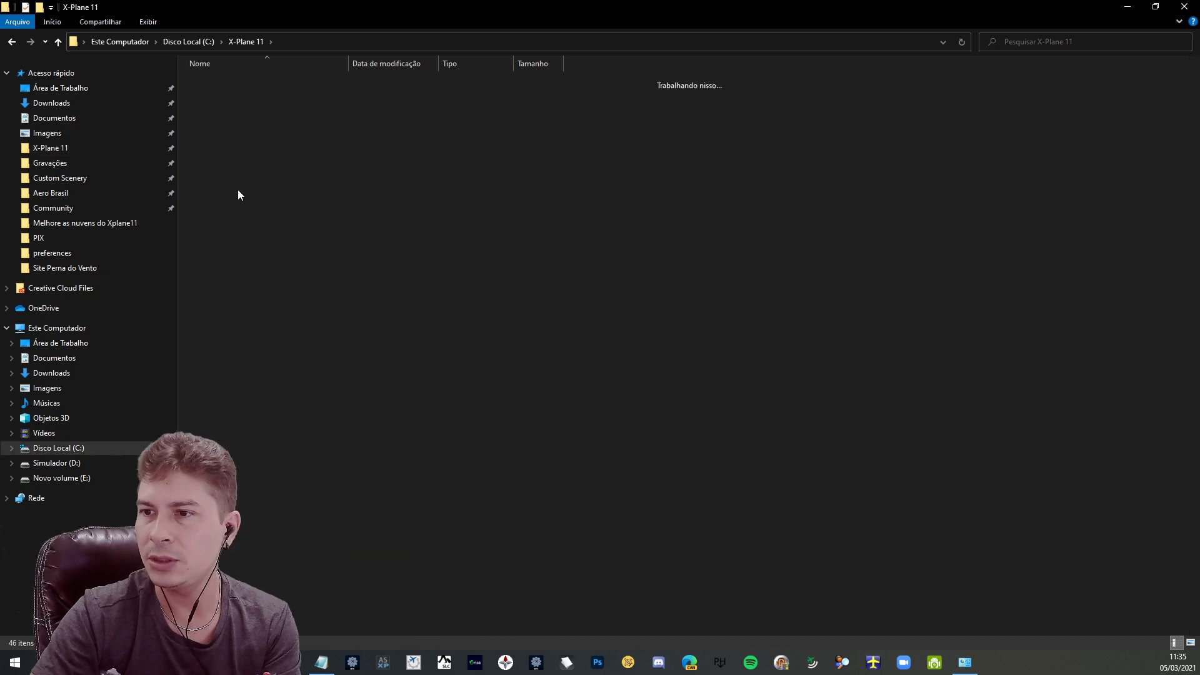
double_click(232, 241)
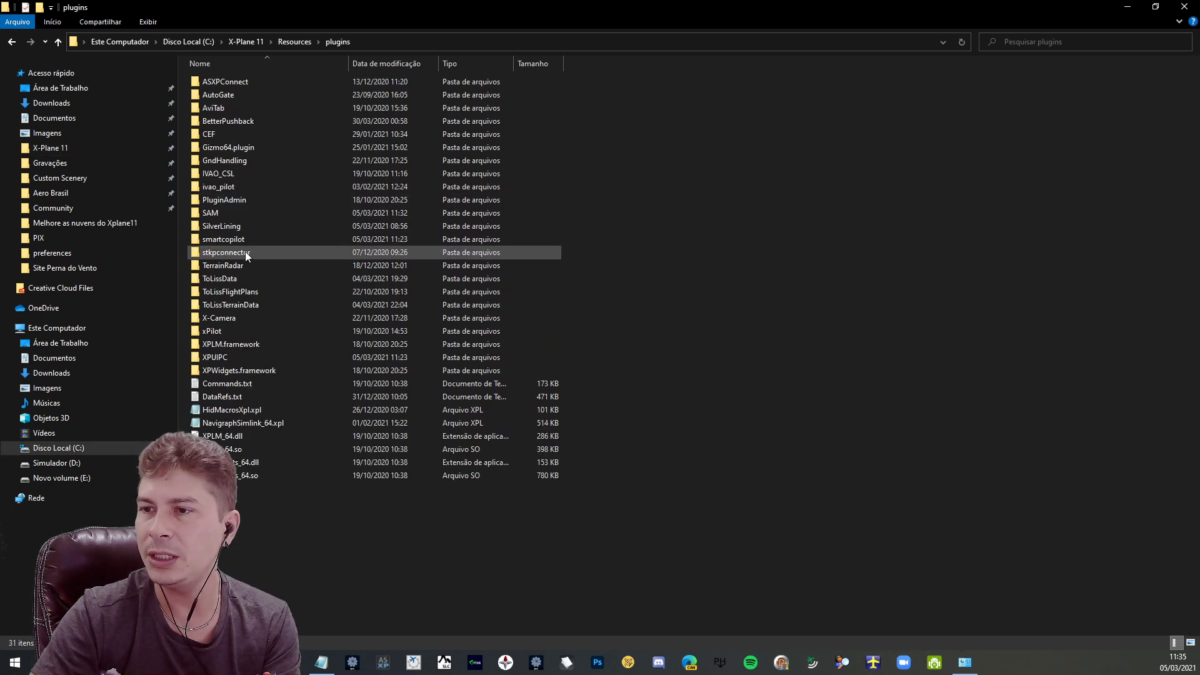
right_click(670, 268)
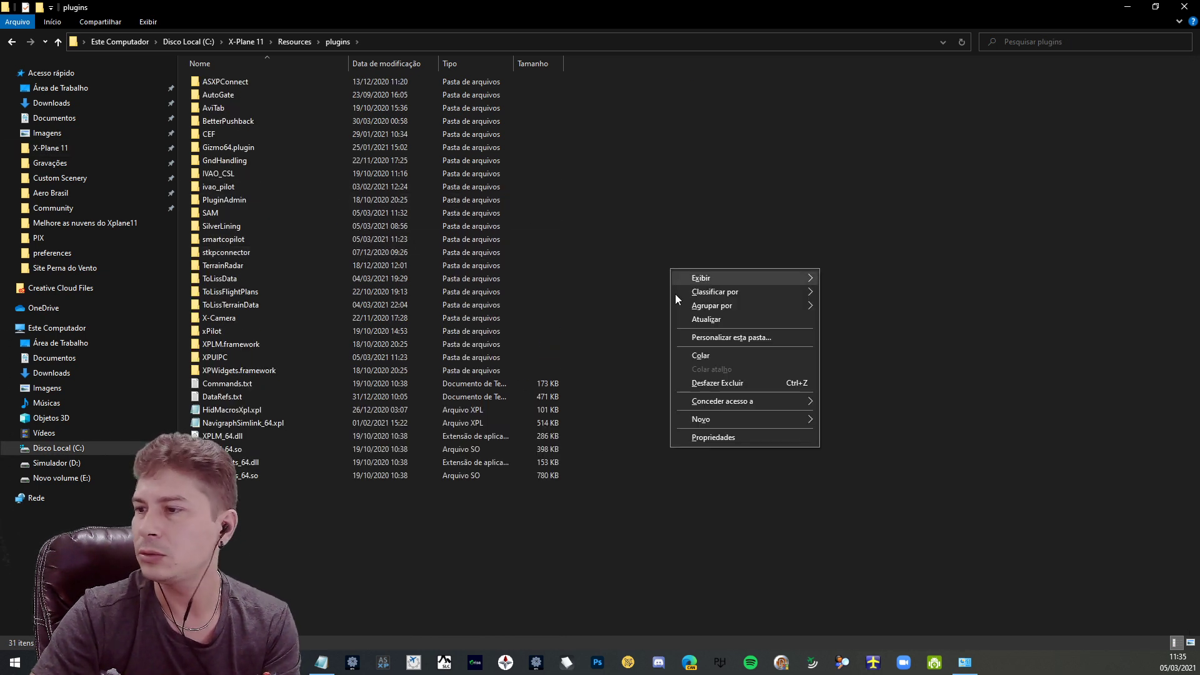
click(692, 354)
click(646, 354)
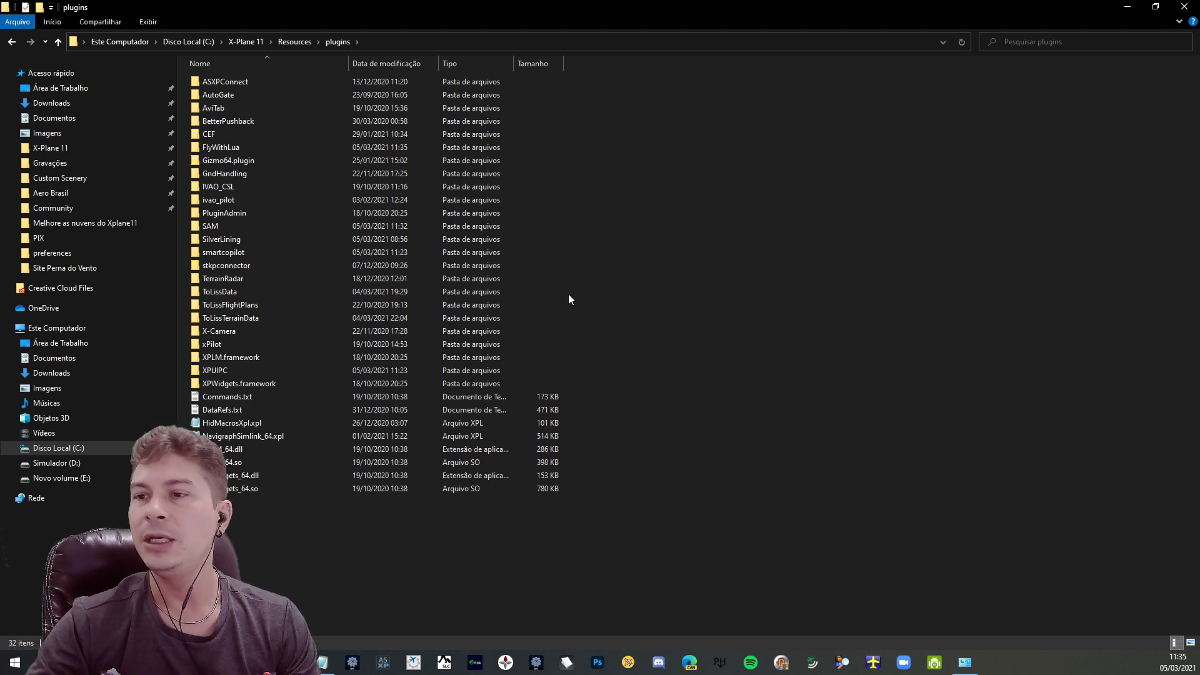
- Examine the SimBrief helper, LandingRate and CaptainsAssistant files in the new FlyWithLua plugin's Scripts folder, and return to the plugins folder
double_click(246, 146)
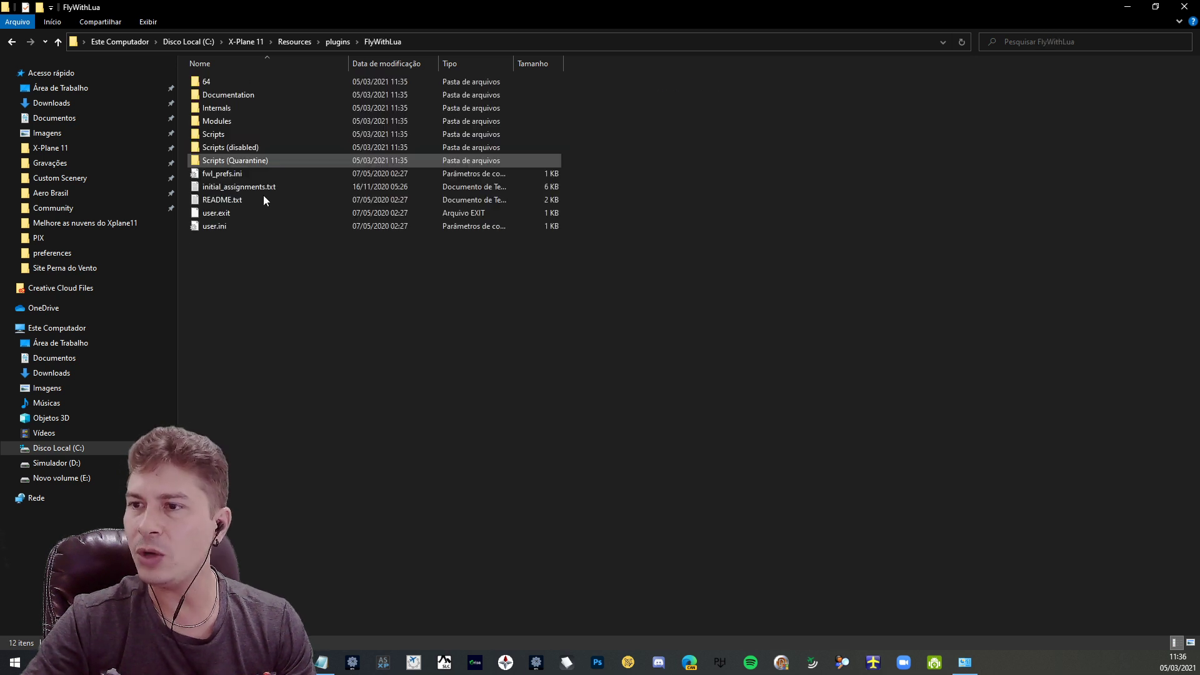
double_click(227, 134)
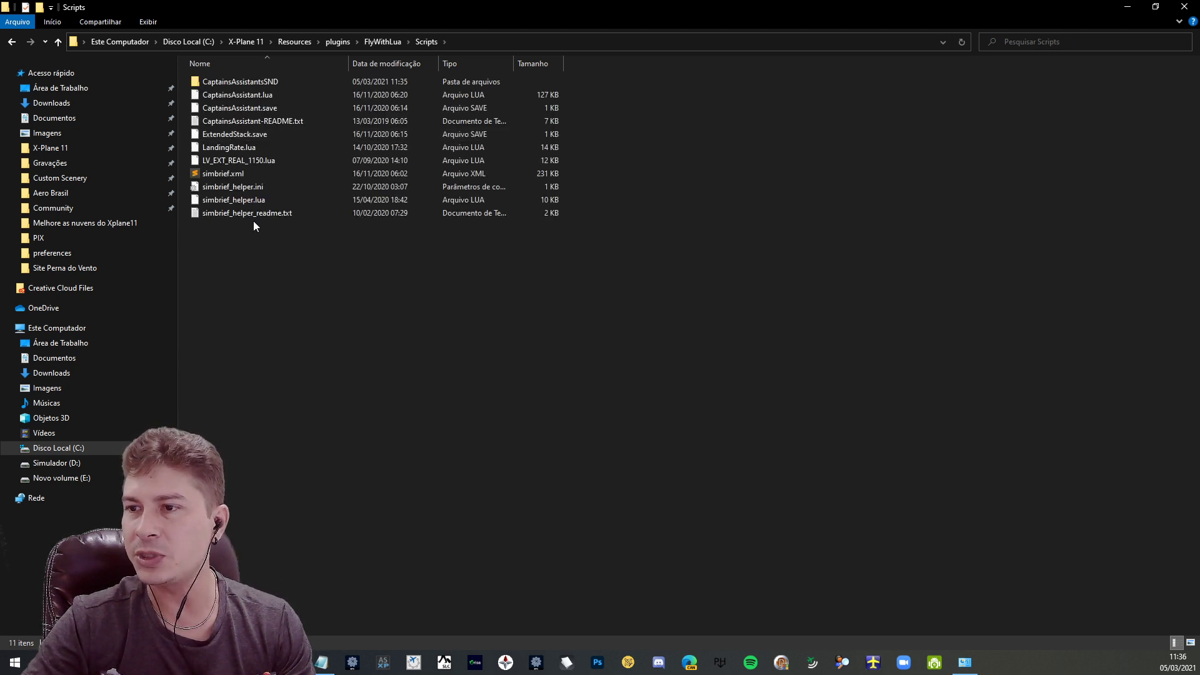
click(235, 185)
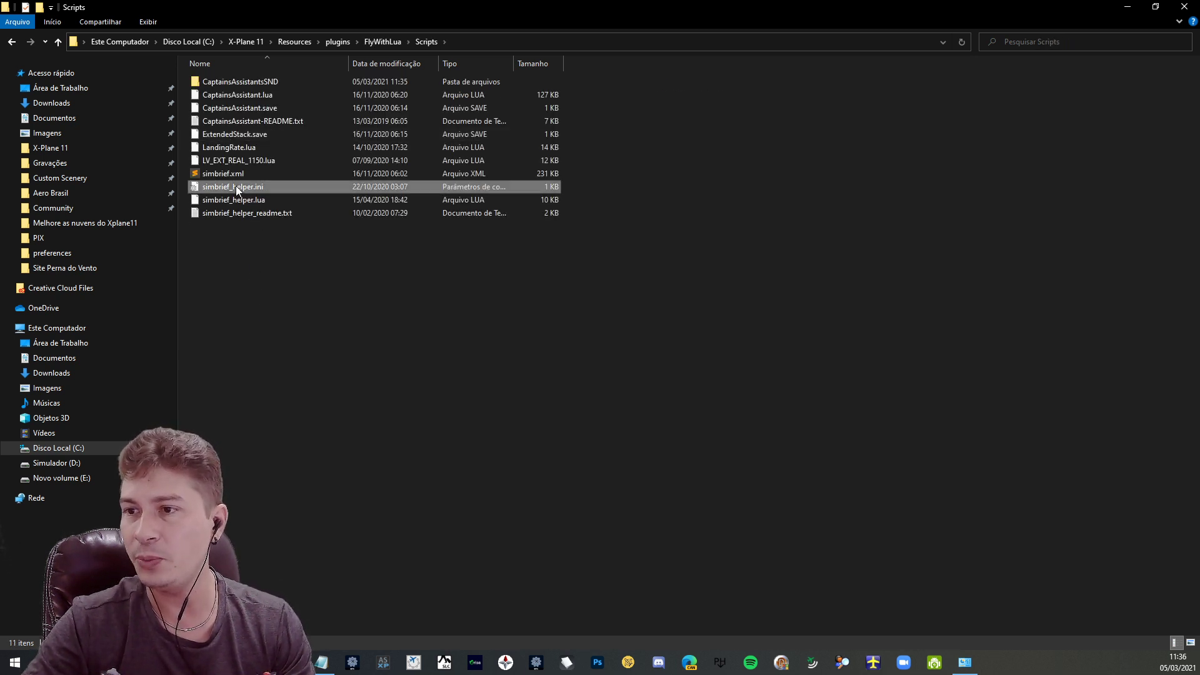
click(227, 152)
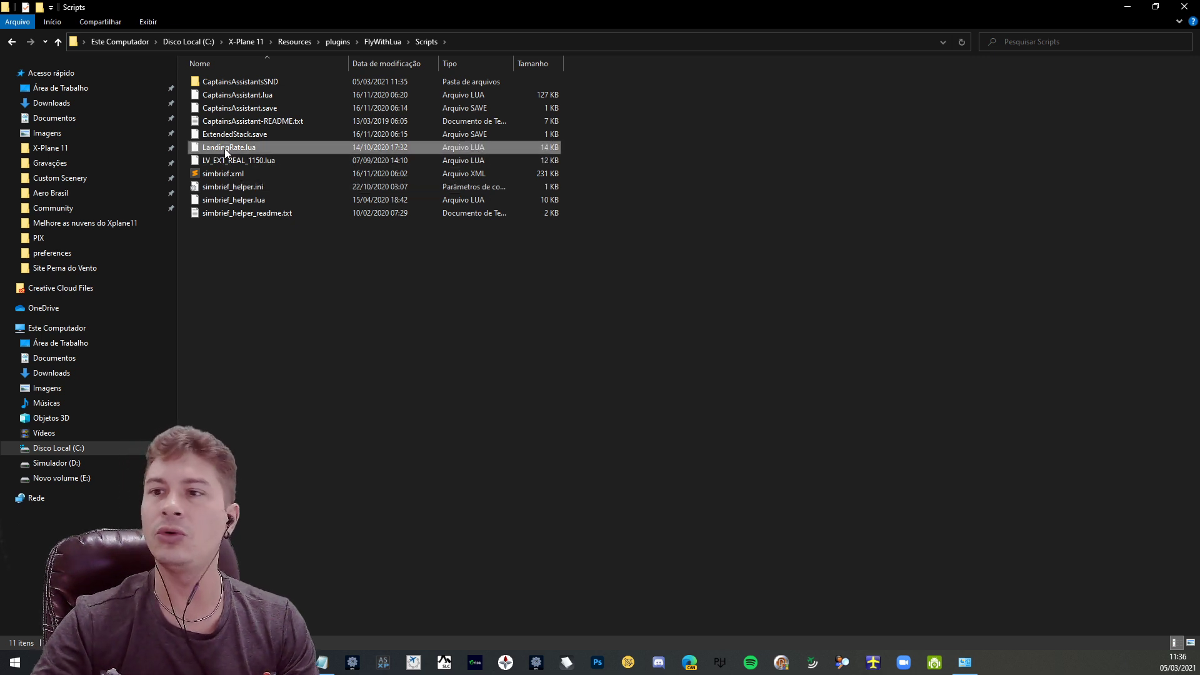
click(234, 189)
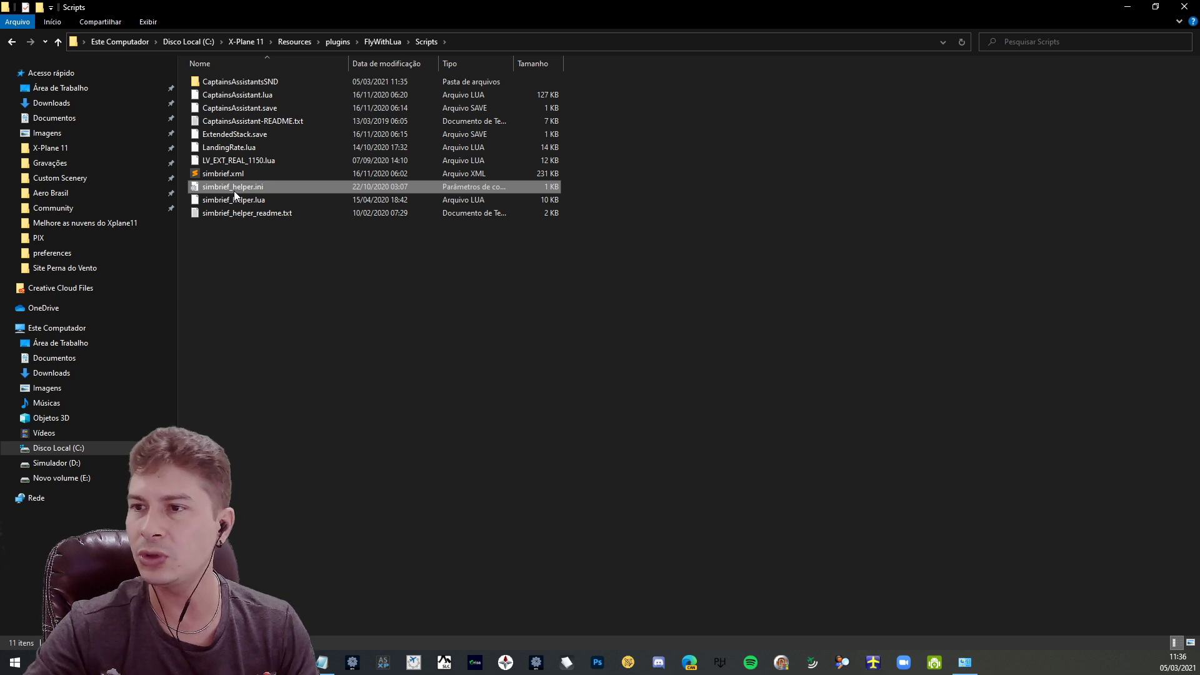
click(243, 148)
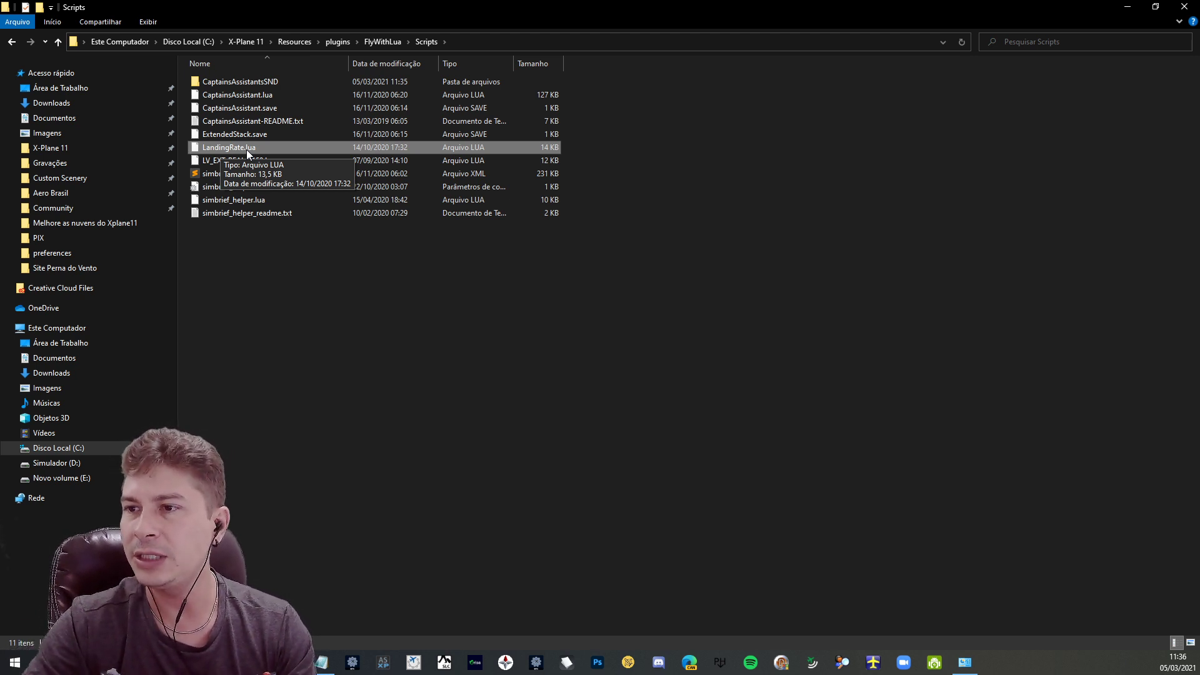
click(242, 92)
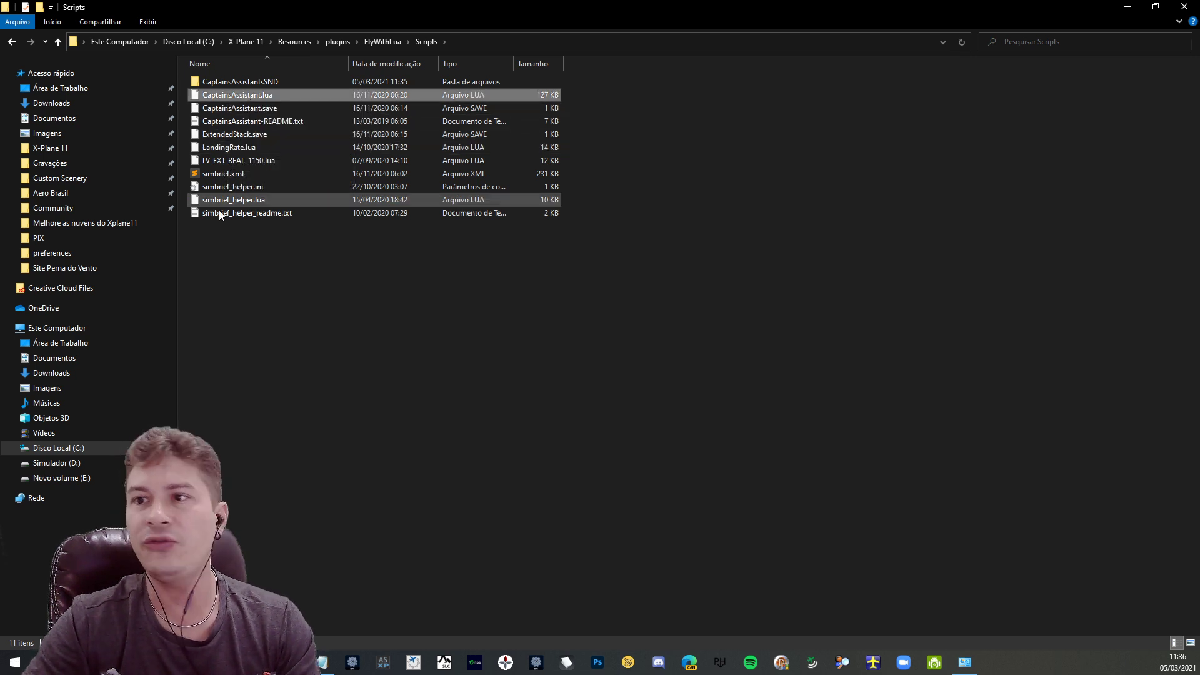
click(223, 278)
click(13, 43)
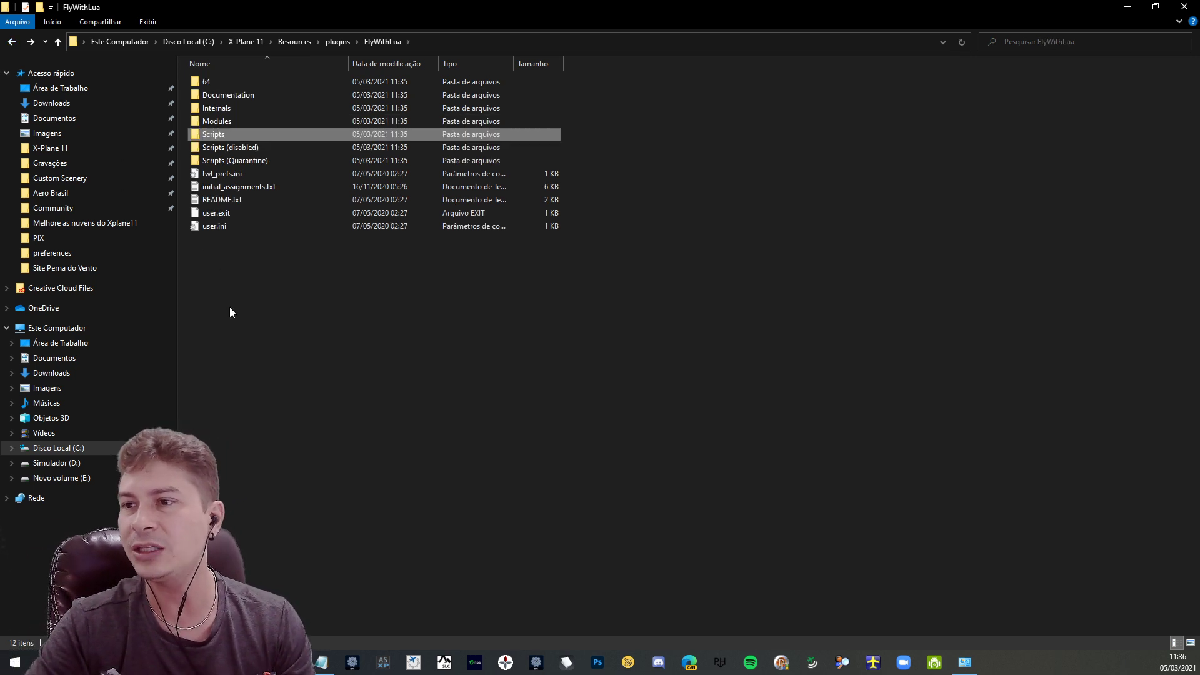
click(14, 47)
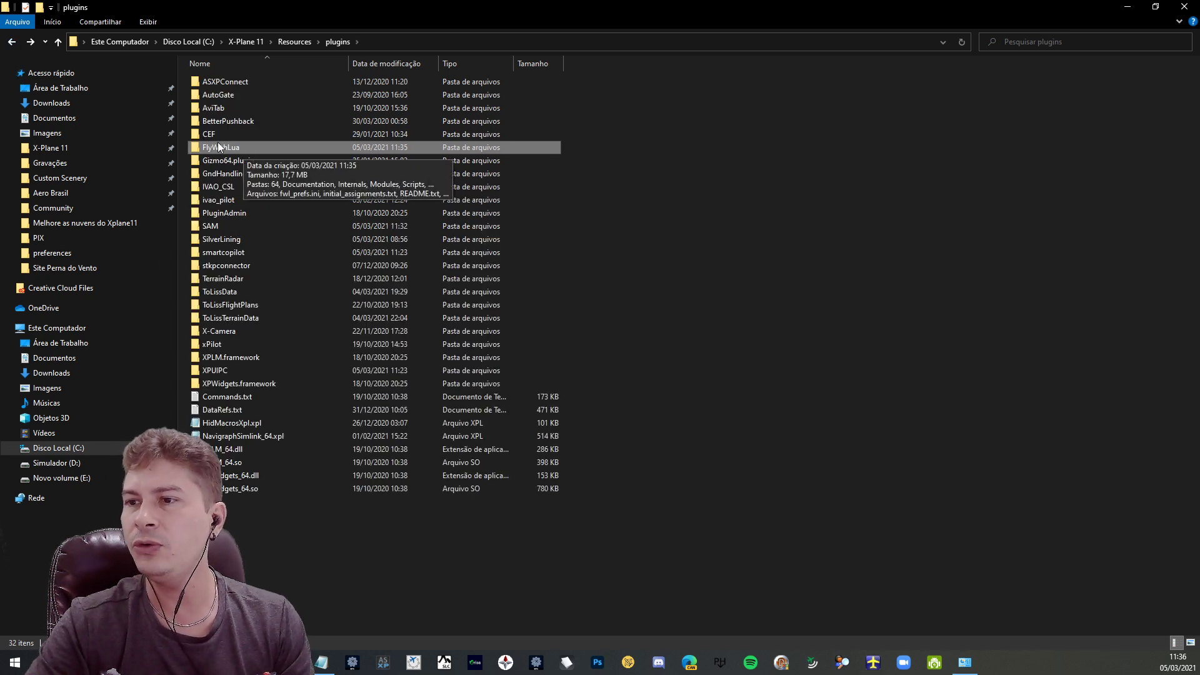
mouse_move(259, 170)
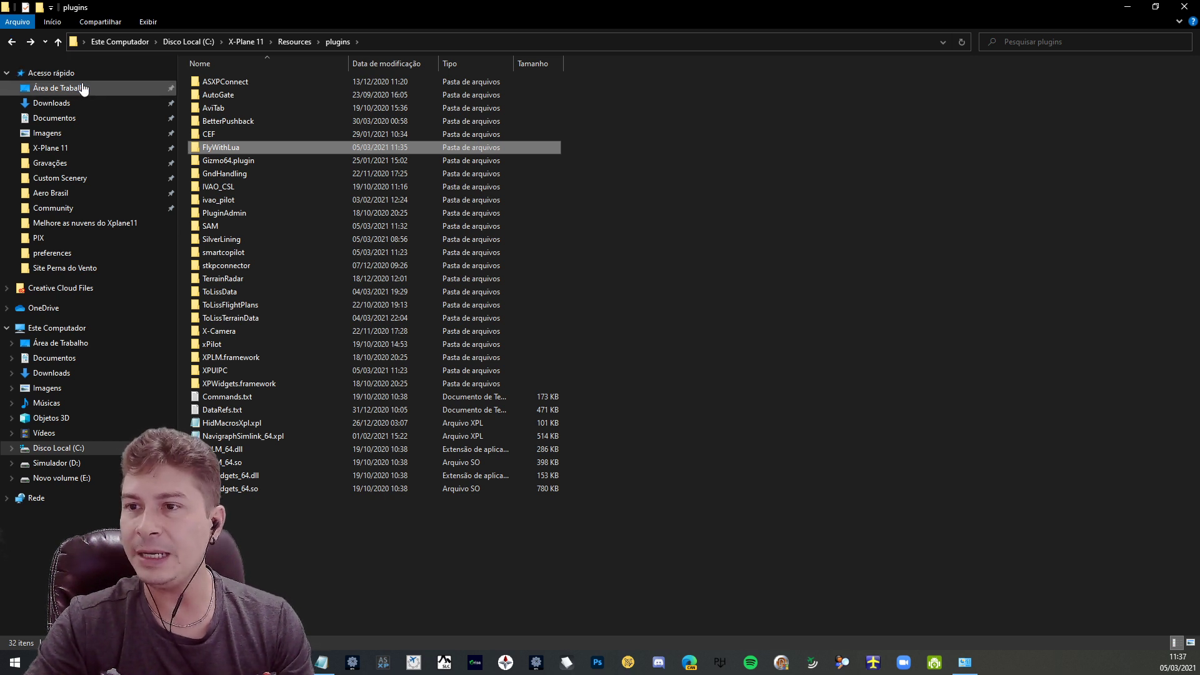
- Extract the C++ 2019 Redistributable zip with 7-Zip directly into the desktop's Downloads folder and open the extracted folder
click(61, 88)
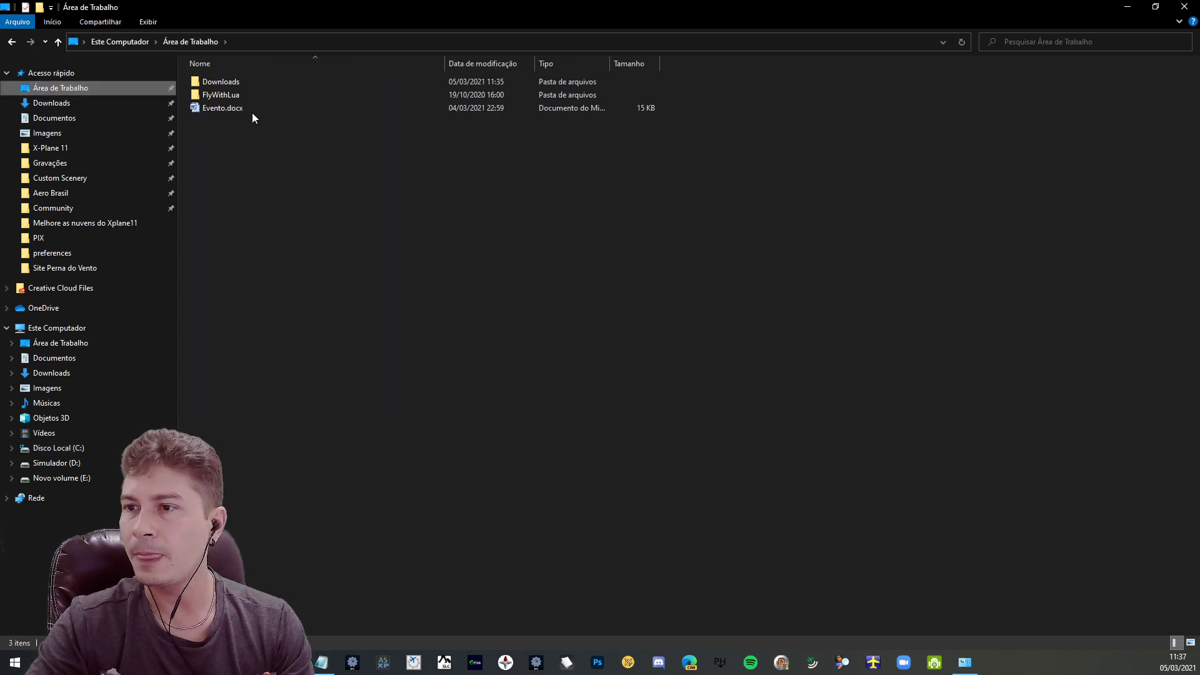
double_click(216, 81)
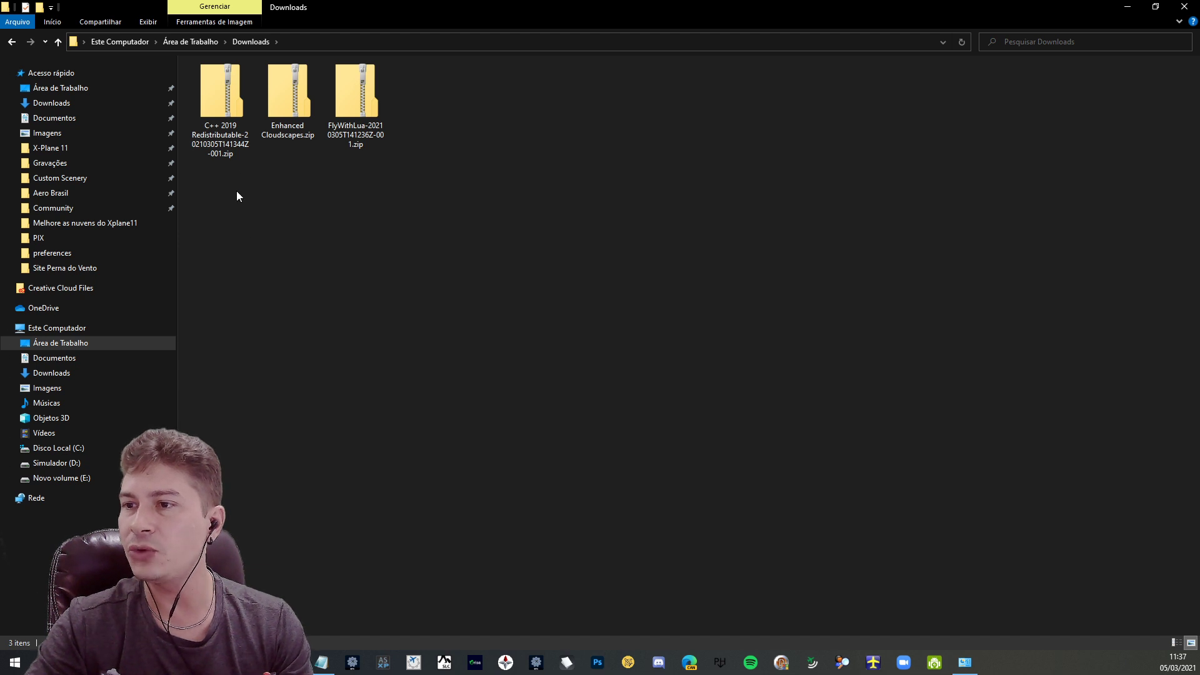
click(212, 107)
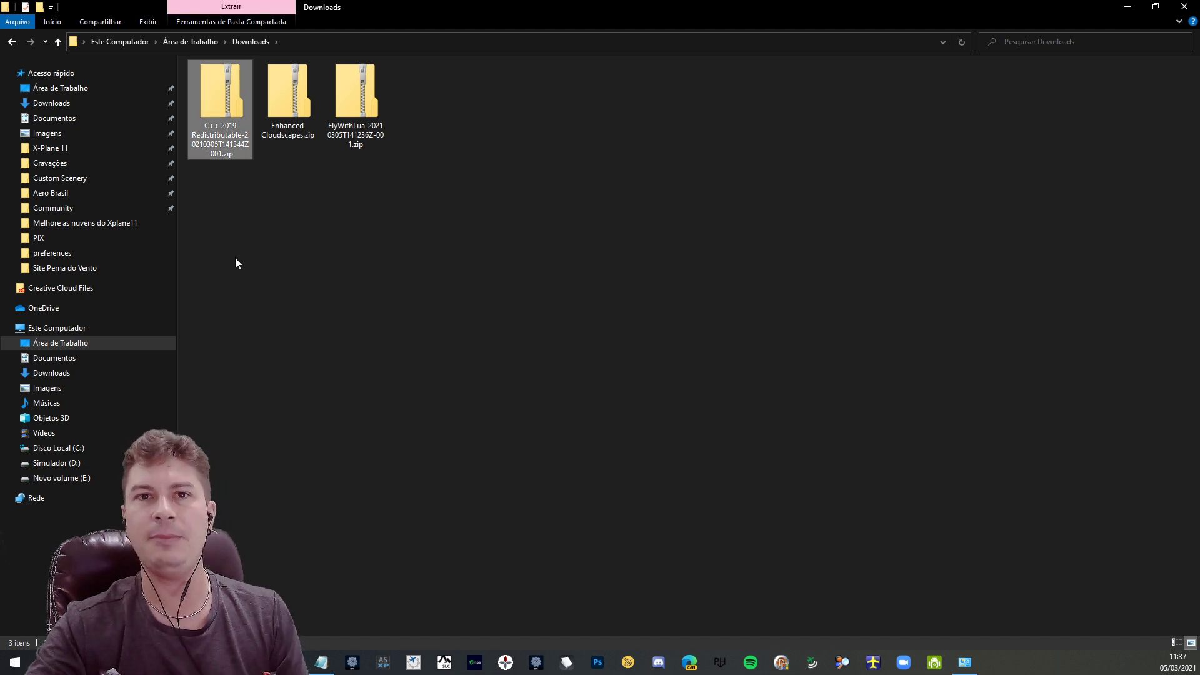
right_click(215, 108)
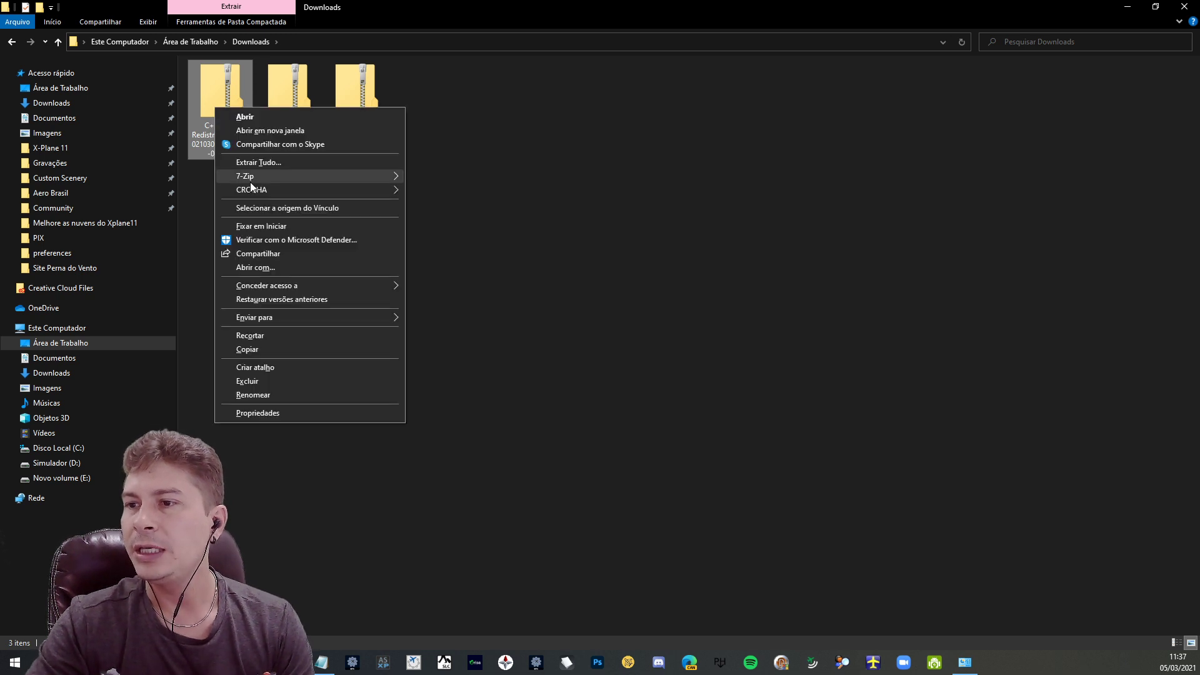
mouse_move(253, 178)
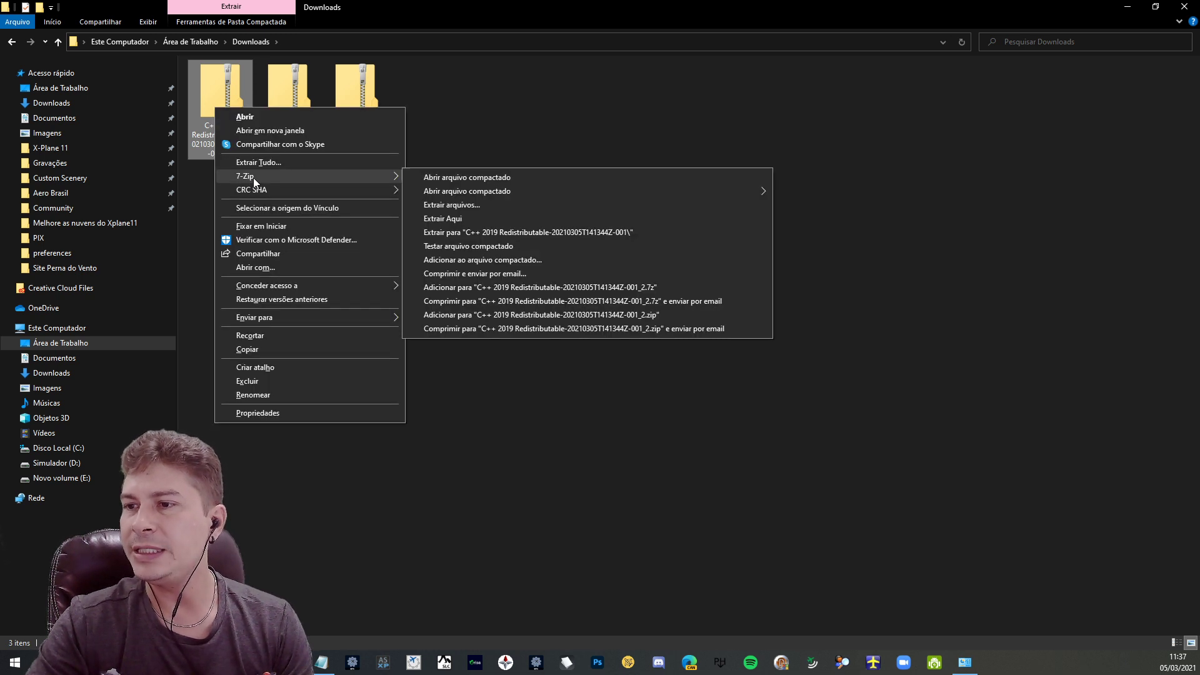
click(455, 220)
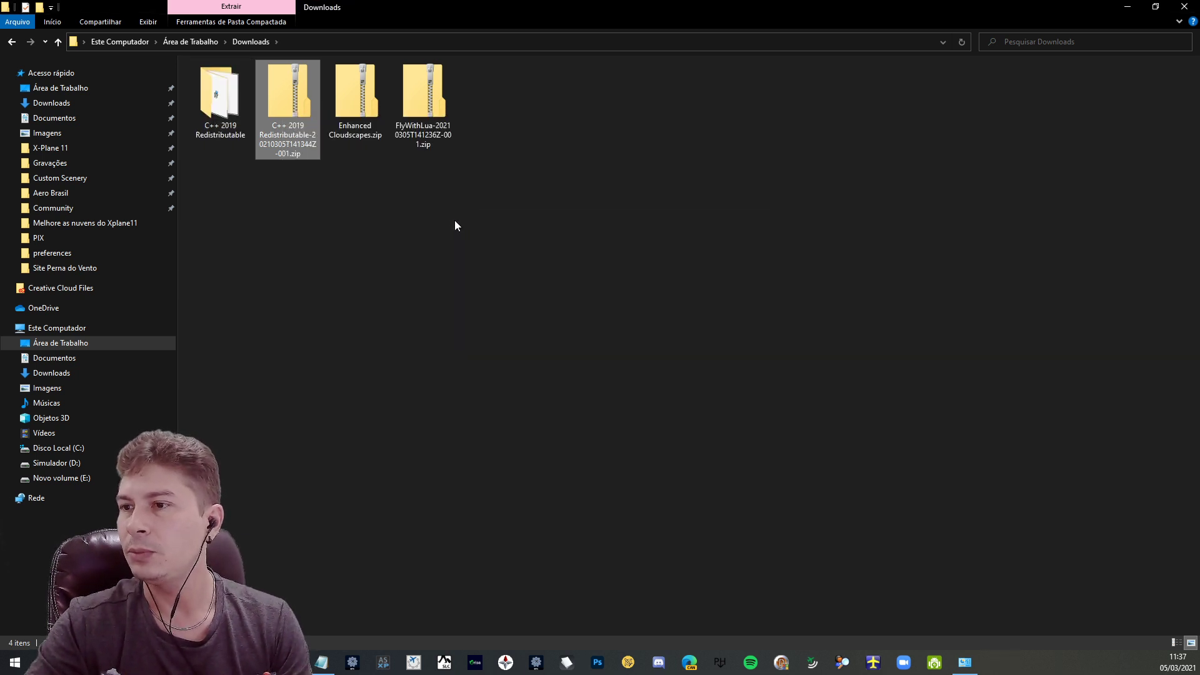
click(216, 100)
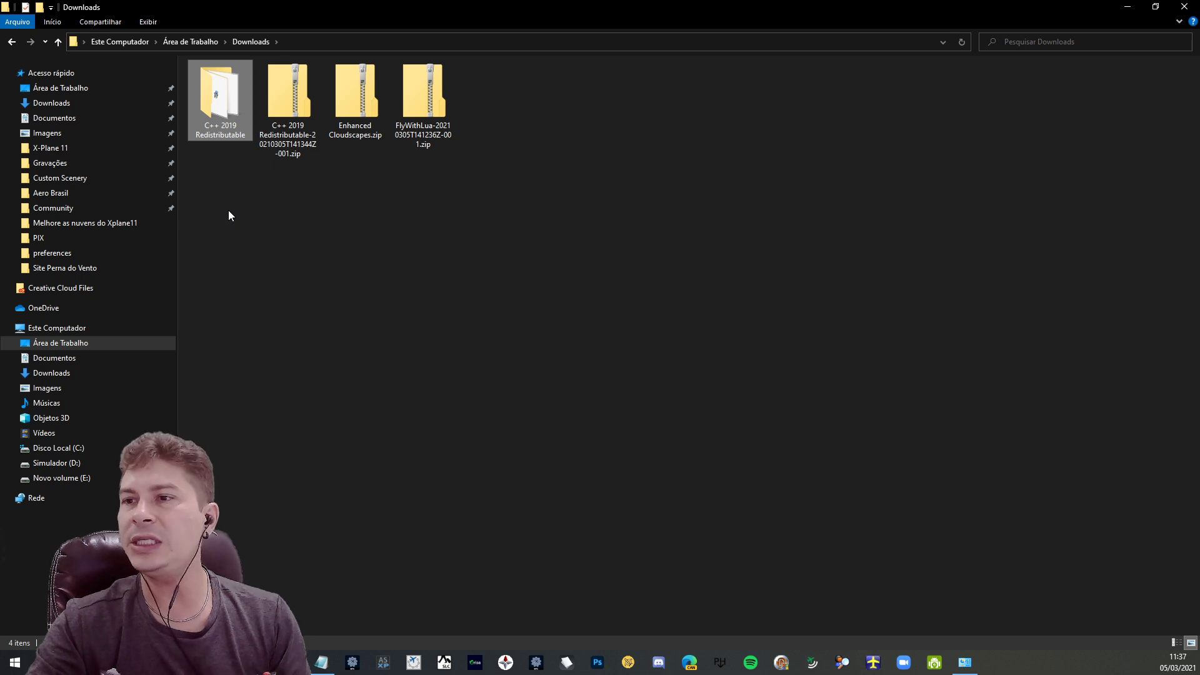
double_click(227, 107)
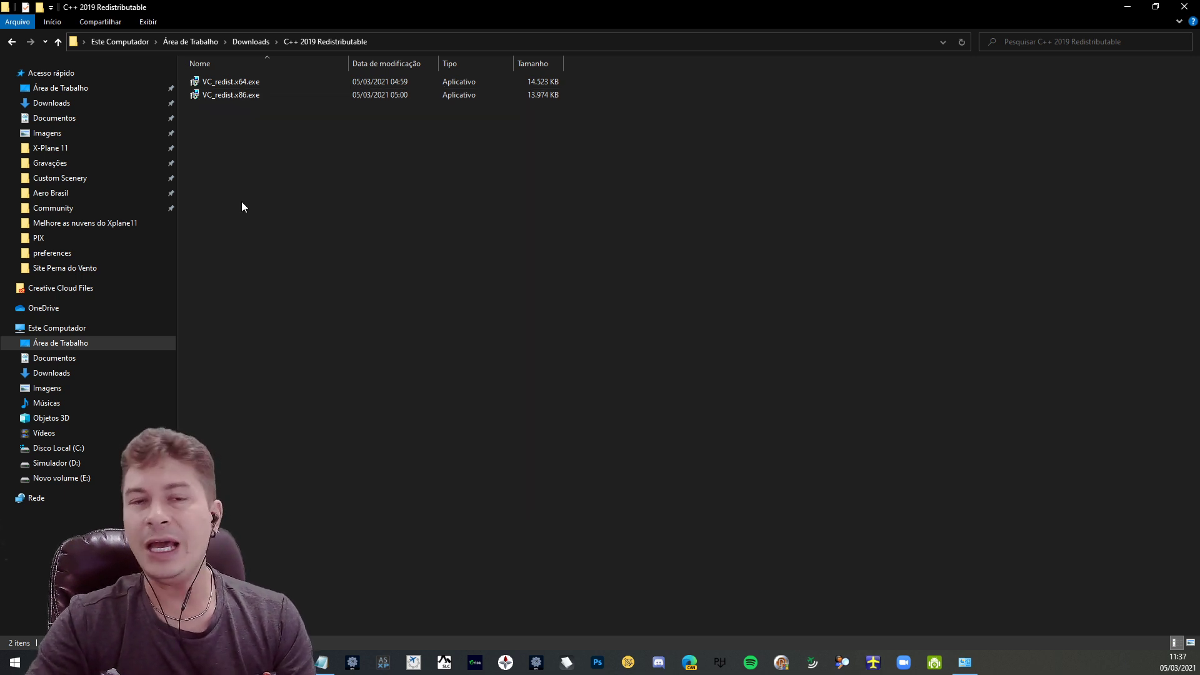
- Run VC_redist.x64.exe to check the x64 Visual C++ setup options, and exit without modifying the installation
double_click(236, 82)
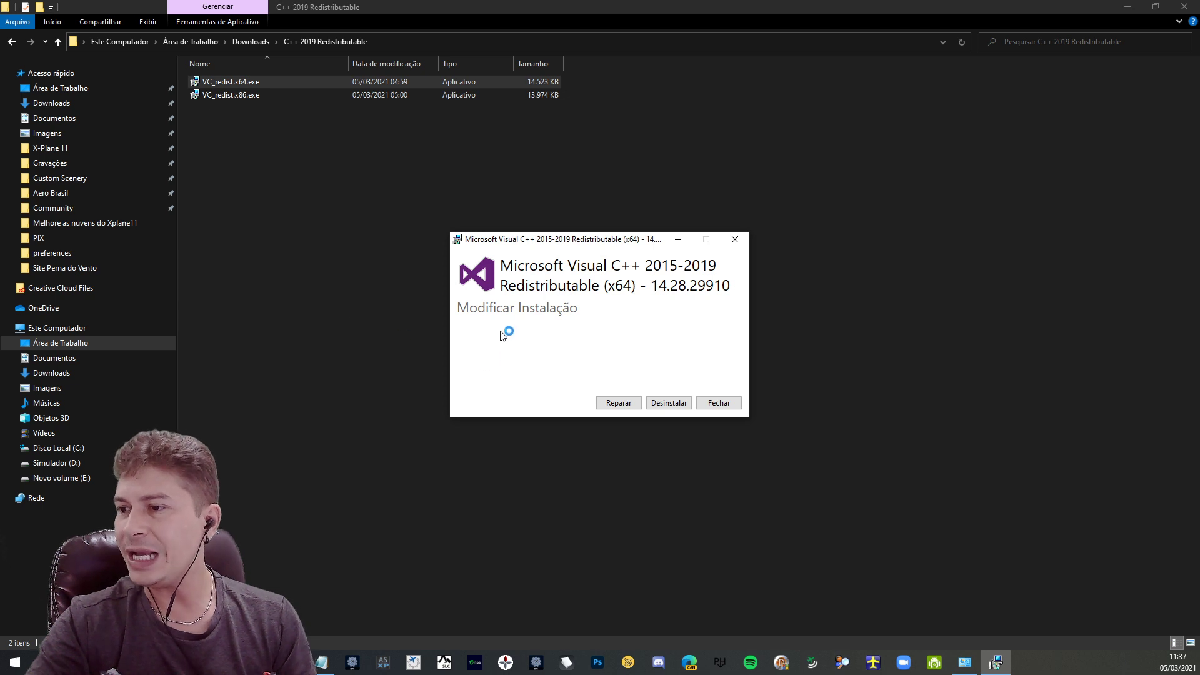
drag(594, 238, 460, 168)
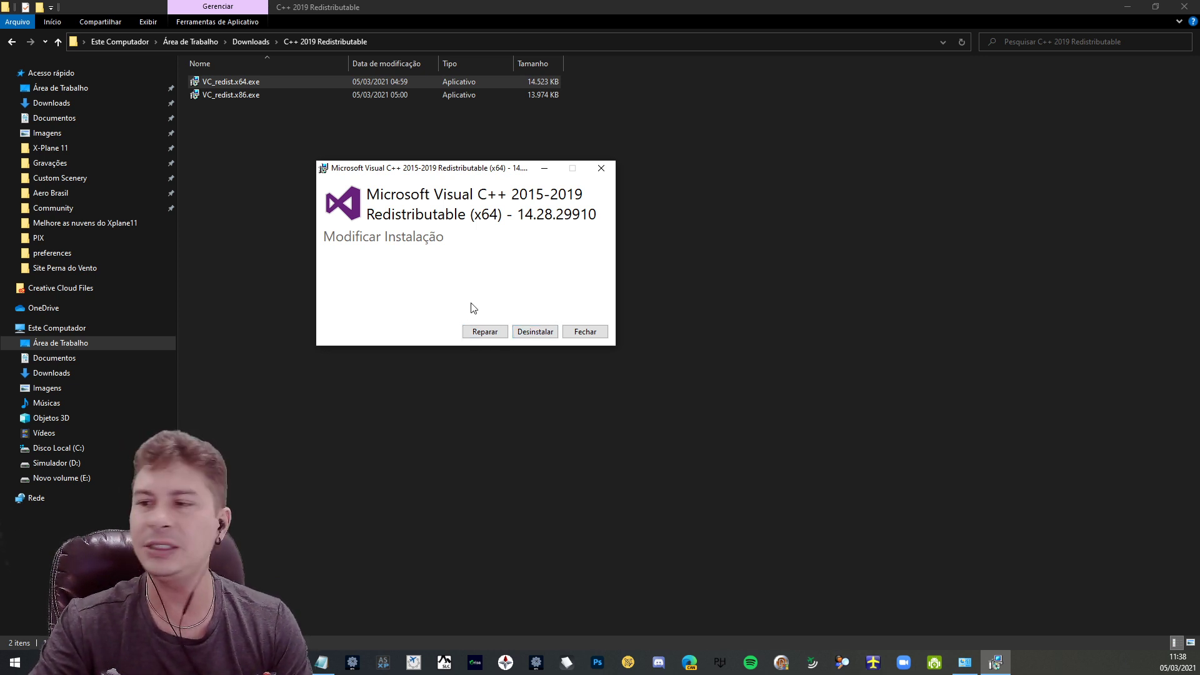
click(592, 334)
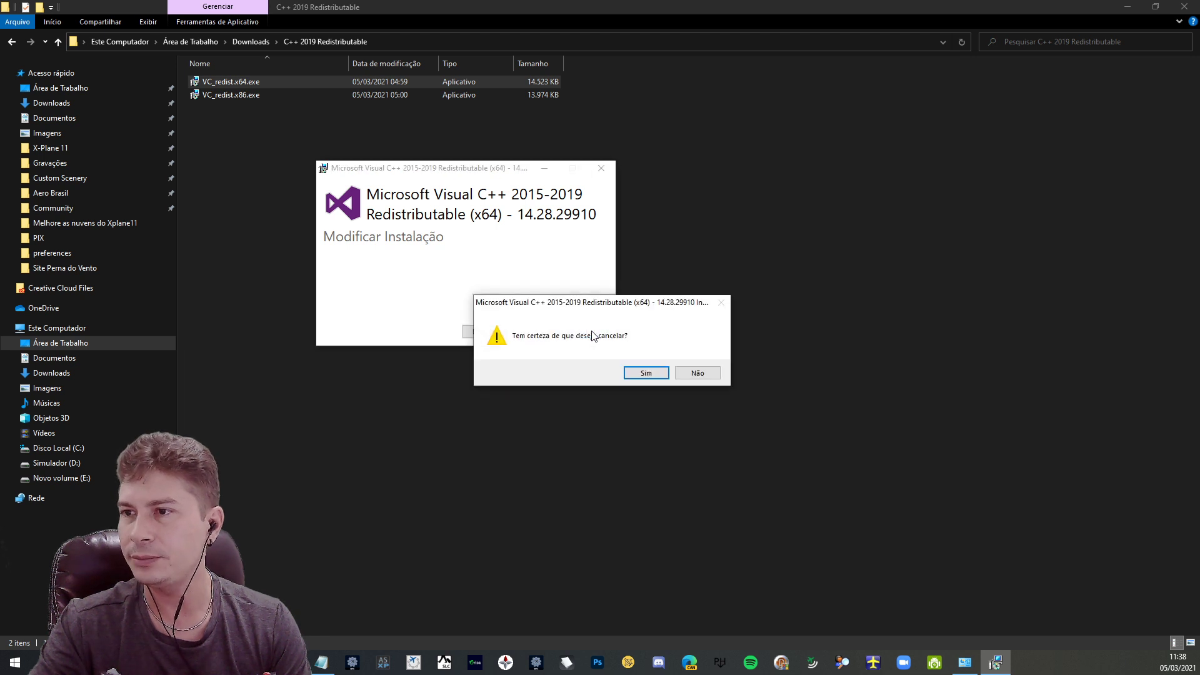
click(644, 373)
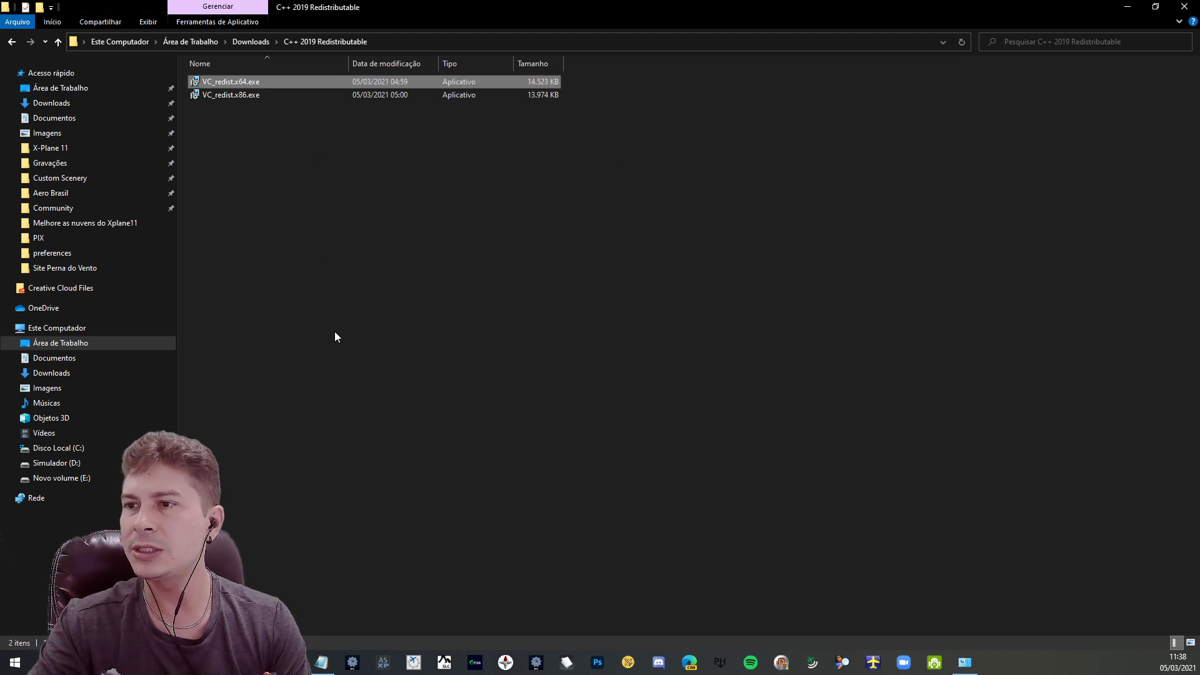
- Install the x86 Visual C++ 2015-2019 Redistributable from VC_redist.x86.exe, accepting the licence terms, and close the installer
double_click(253, 96)
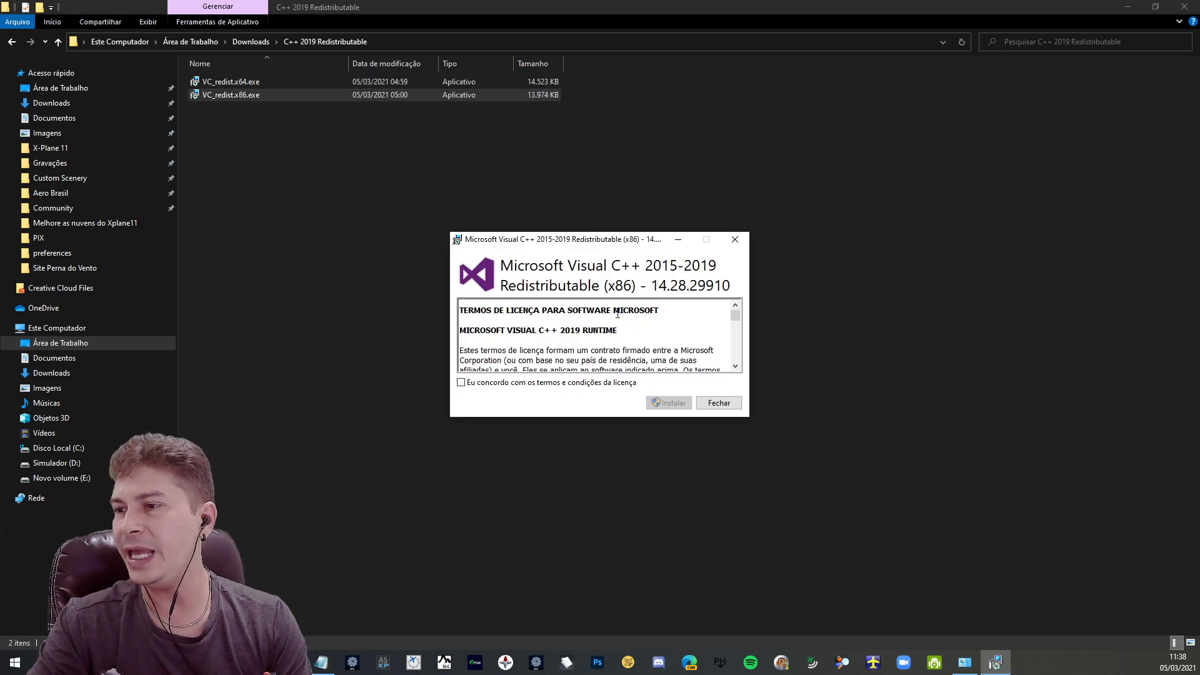
drag(616, 238, 435, 158)
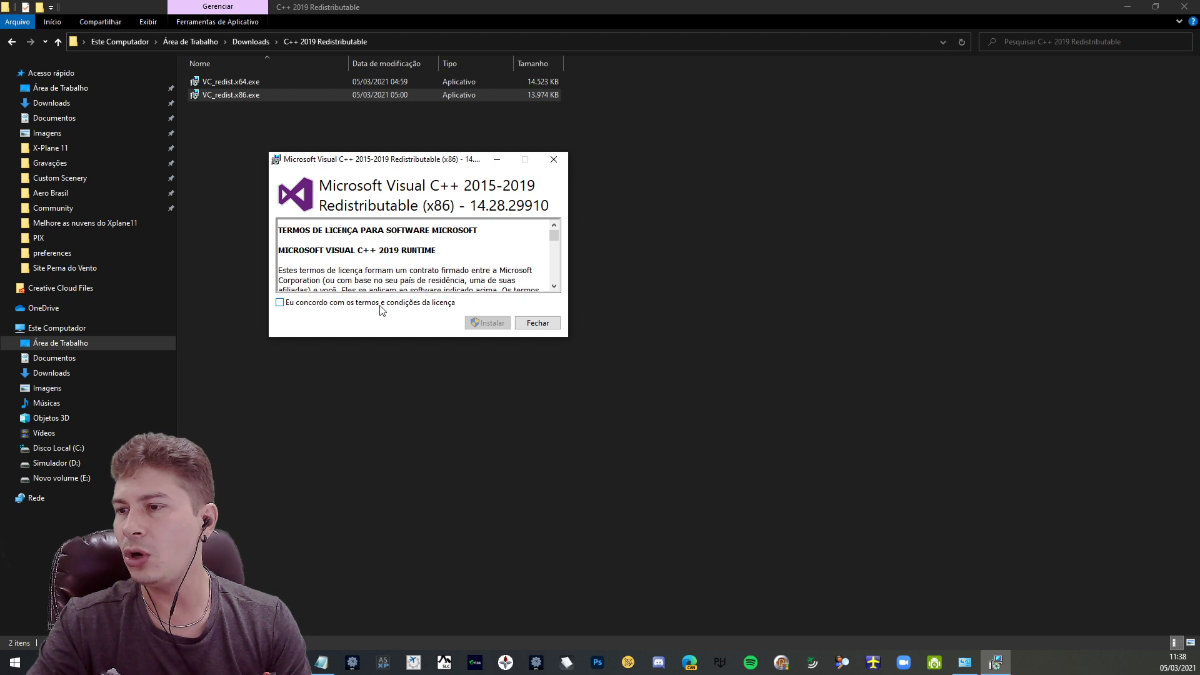
click(337, 312)
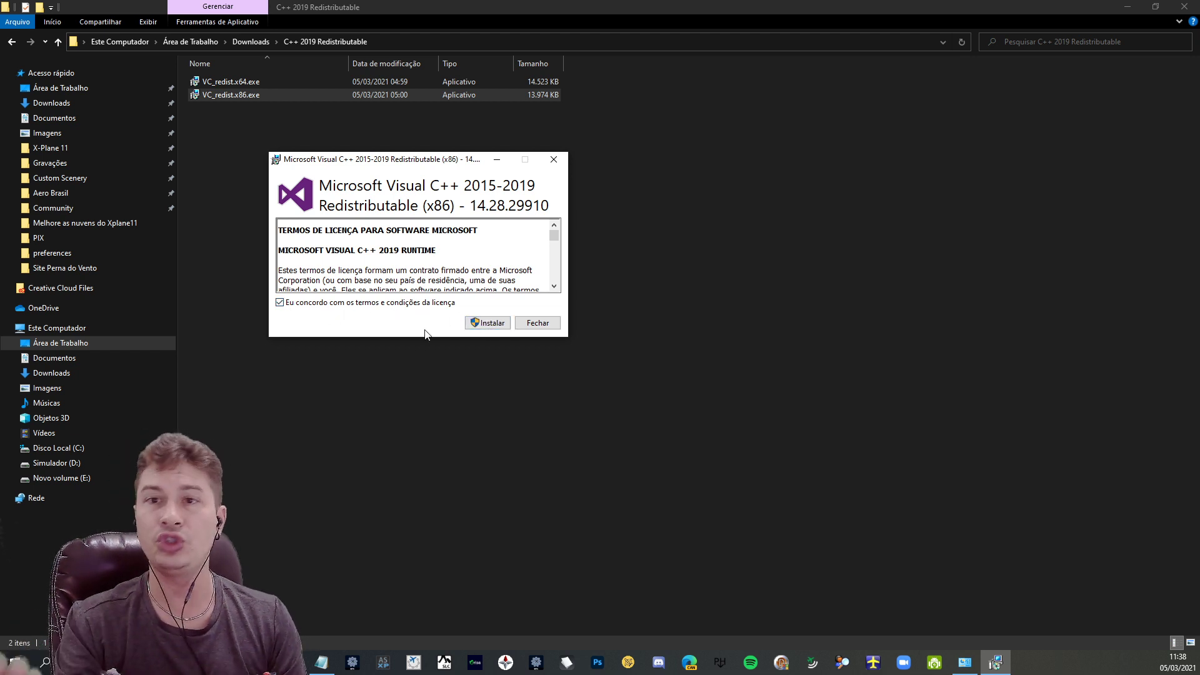
click(488, 323)
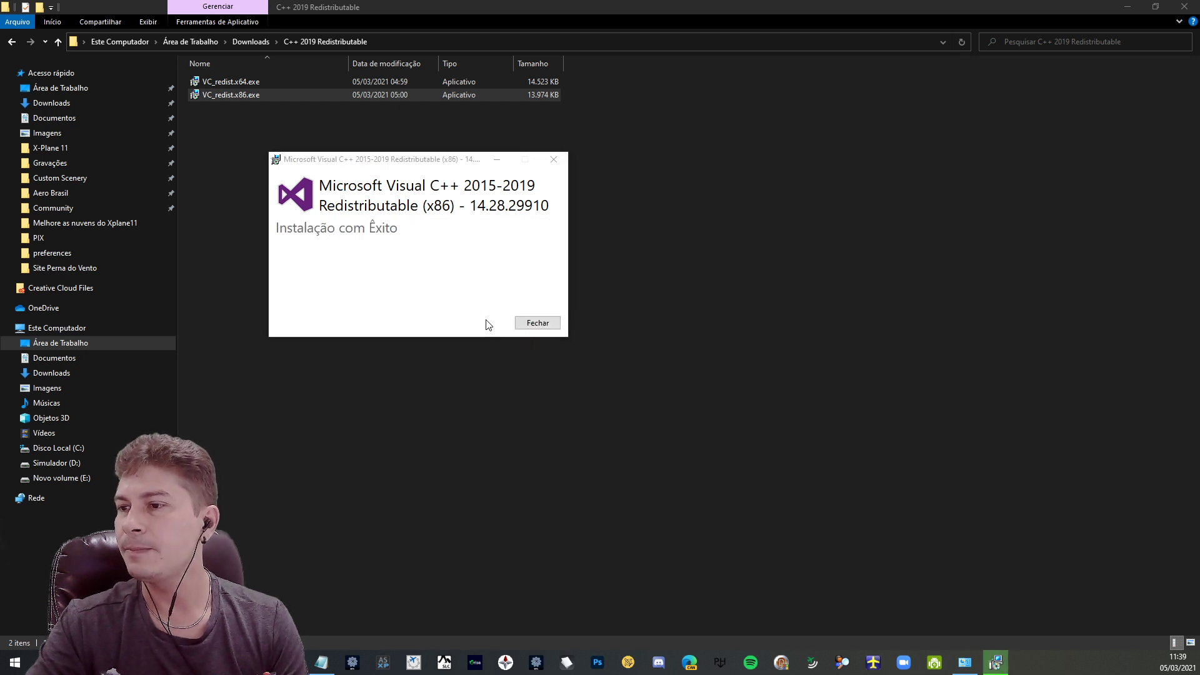
click(535, 323)
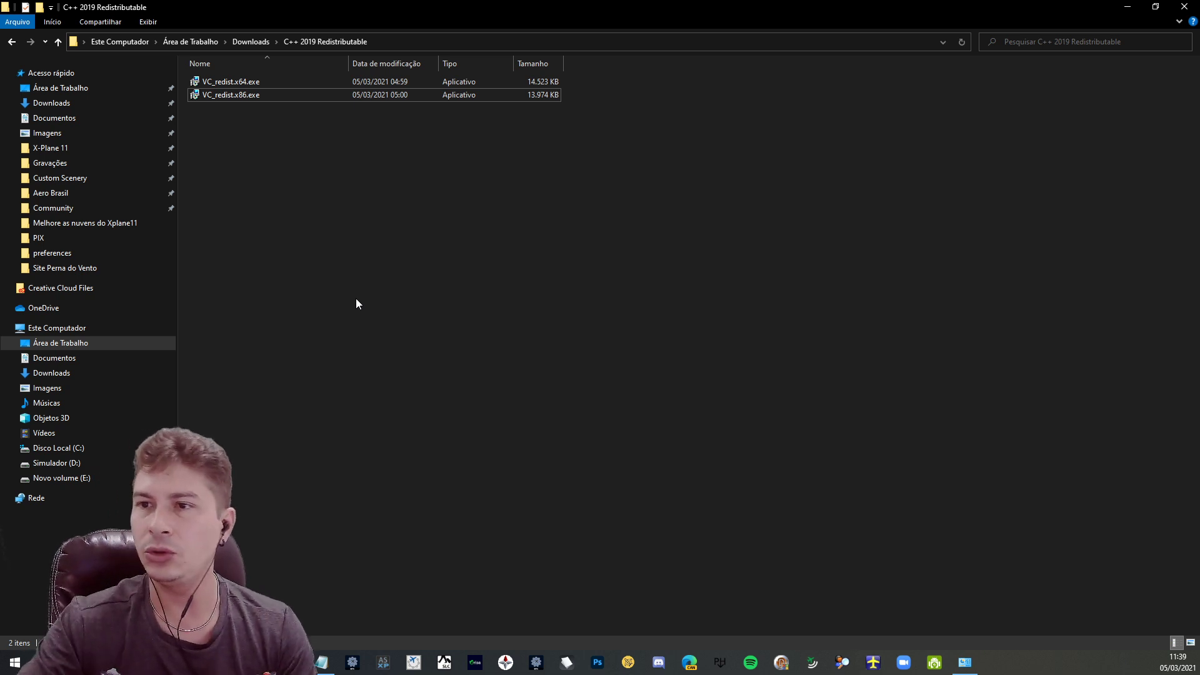
- Return to the Downloads folder and delete the extracted C++ 2019 Redistributable folder
click(12, 42)
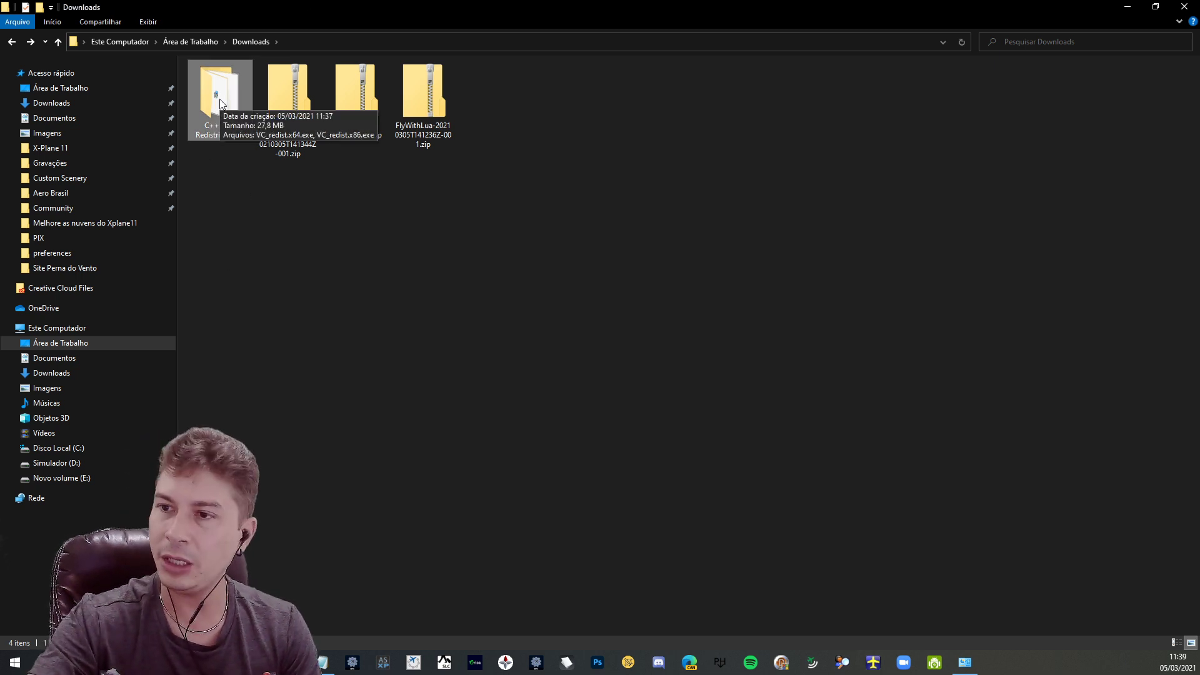
key(Delete)
key(Return)
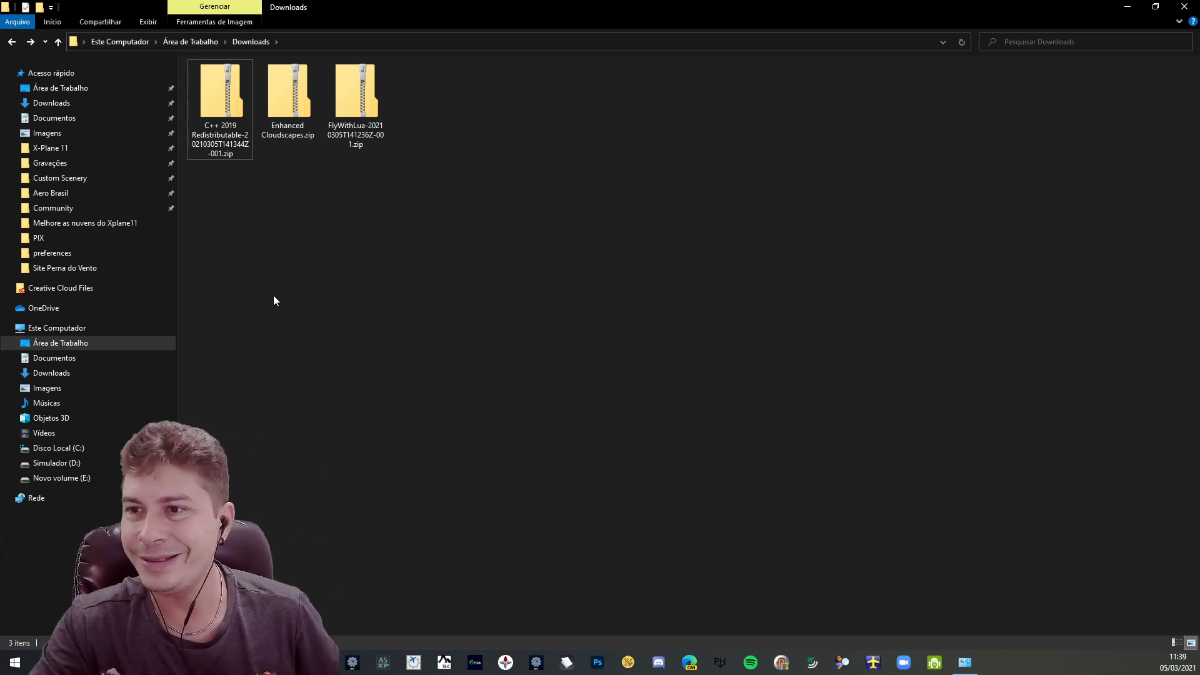
- Open the Resources folder inside X-Plane 11 and select both the bitmaps and plugins folders
click(76, 150)
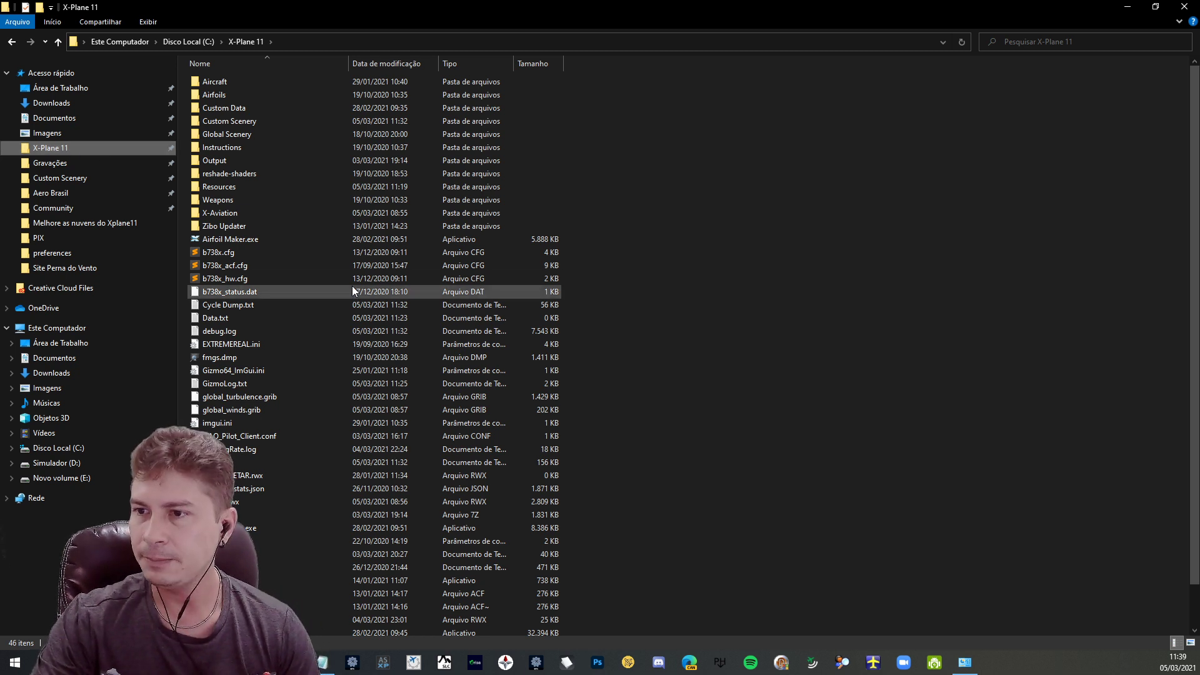
double_click(231, 190)
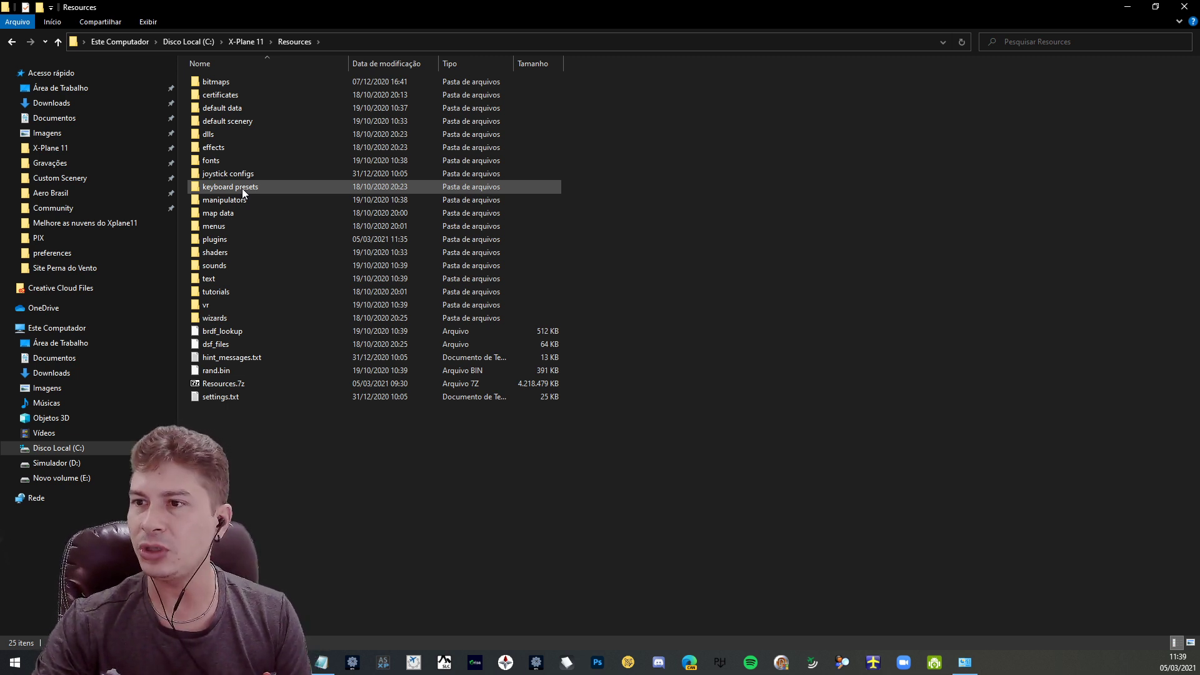
click(235, 85)
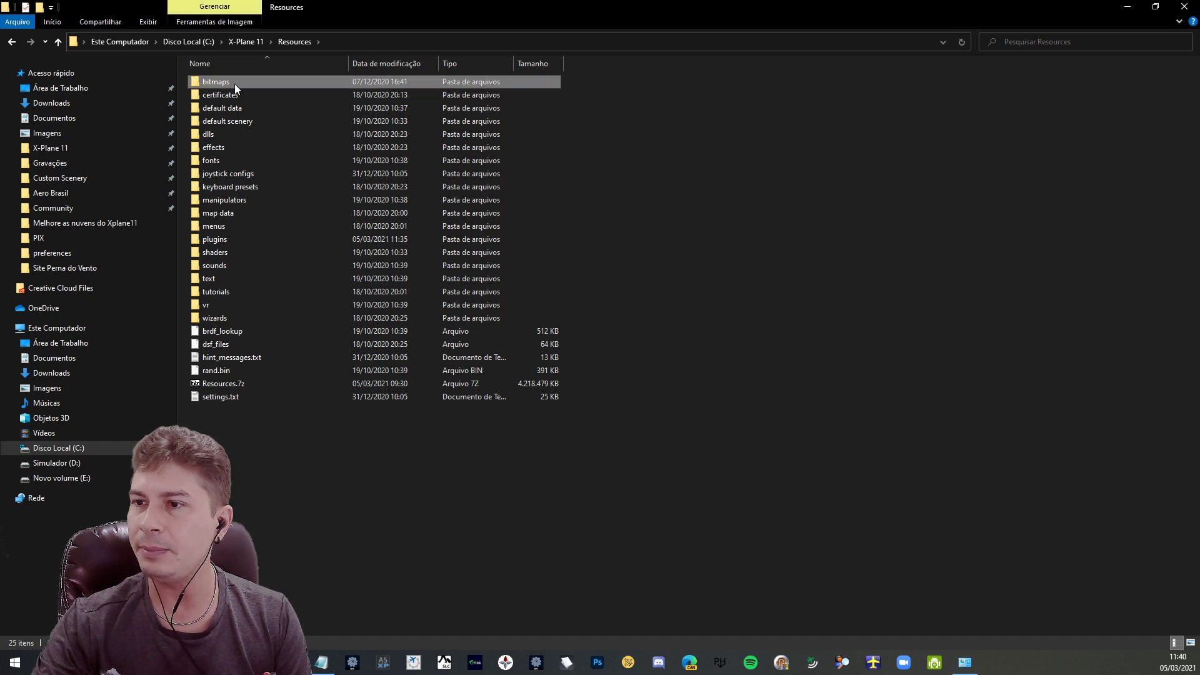
ctrl+click(234, 238)
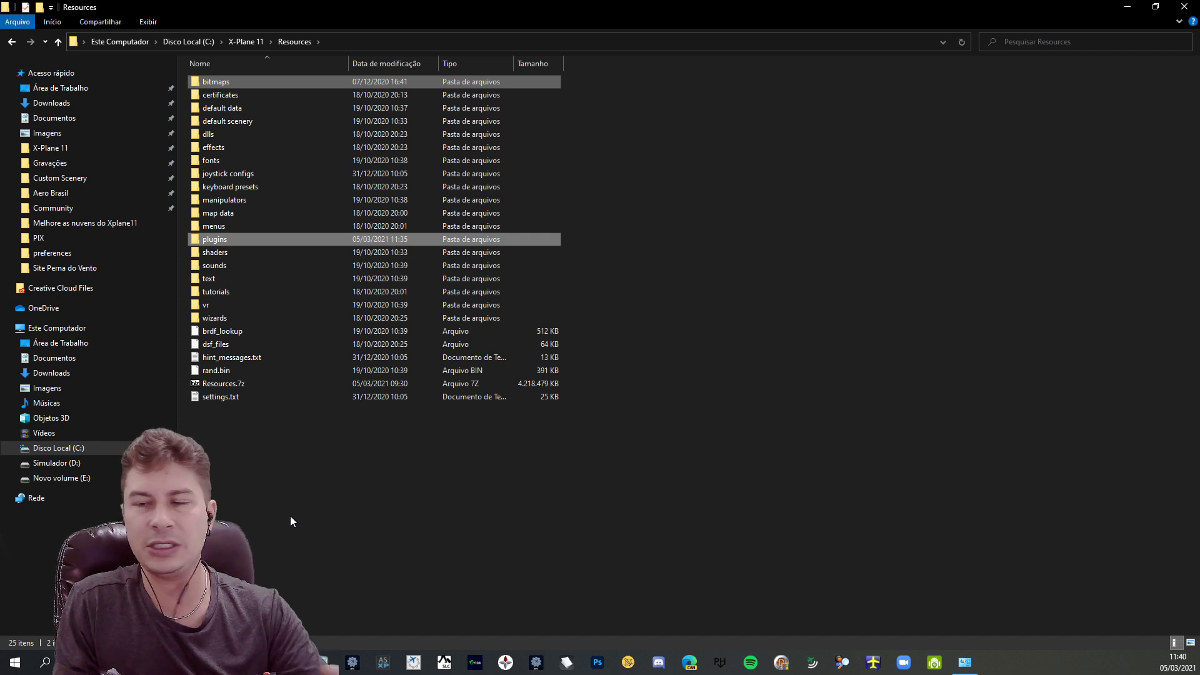
right_click(277, 239)
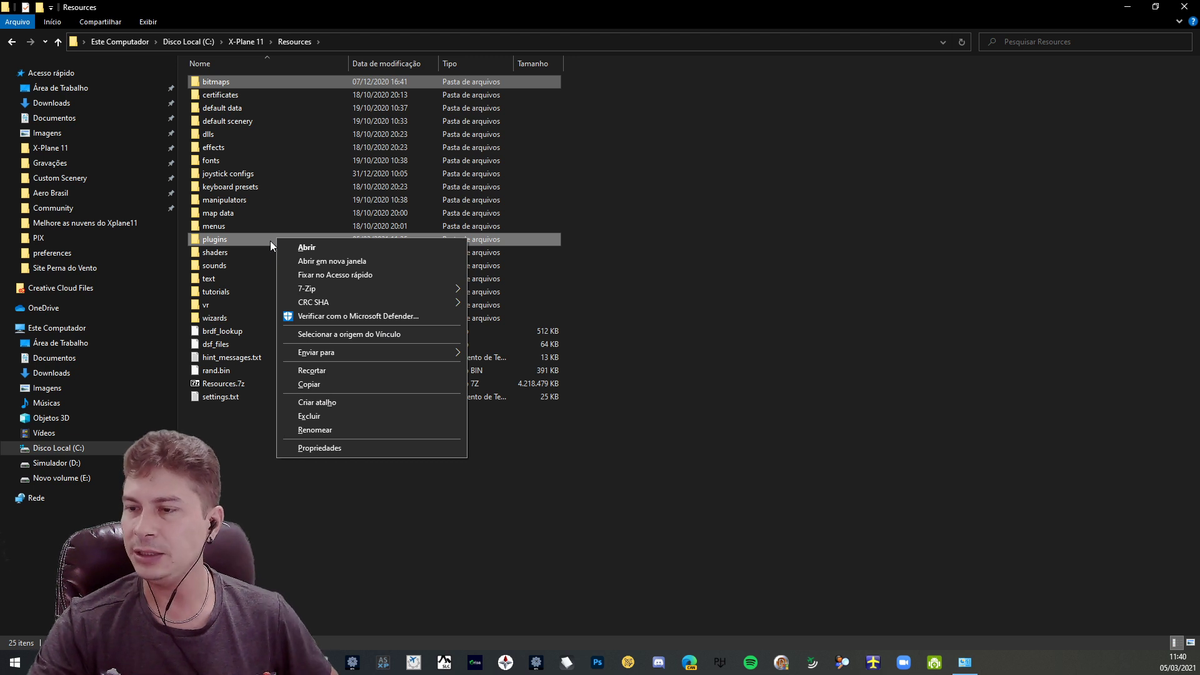
click(275, 173)
right_click(275, 172)
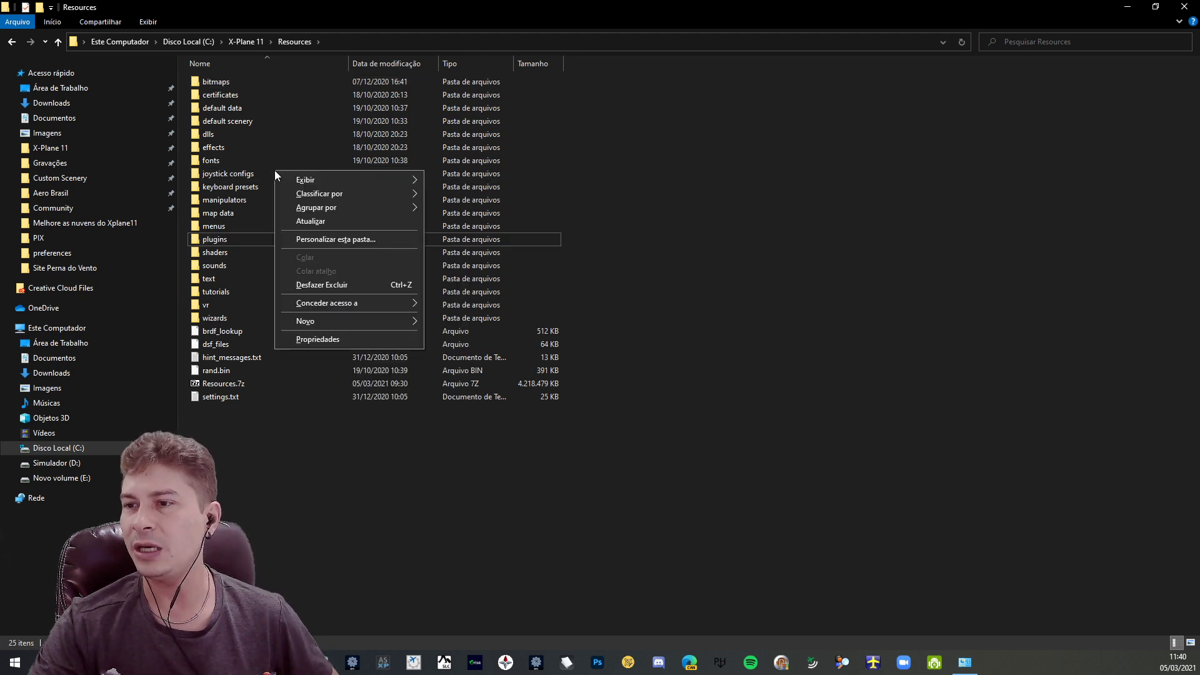
click(242, 240)
ctrl+click(240, 83)
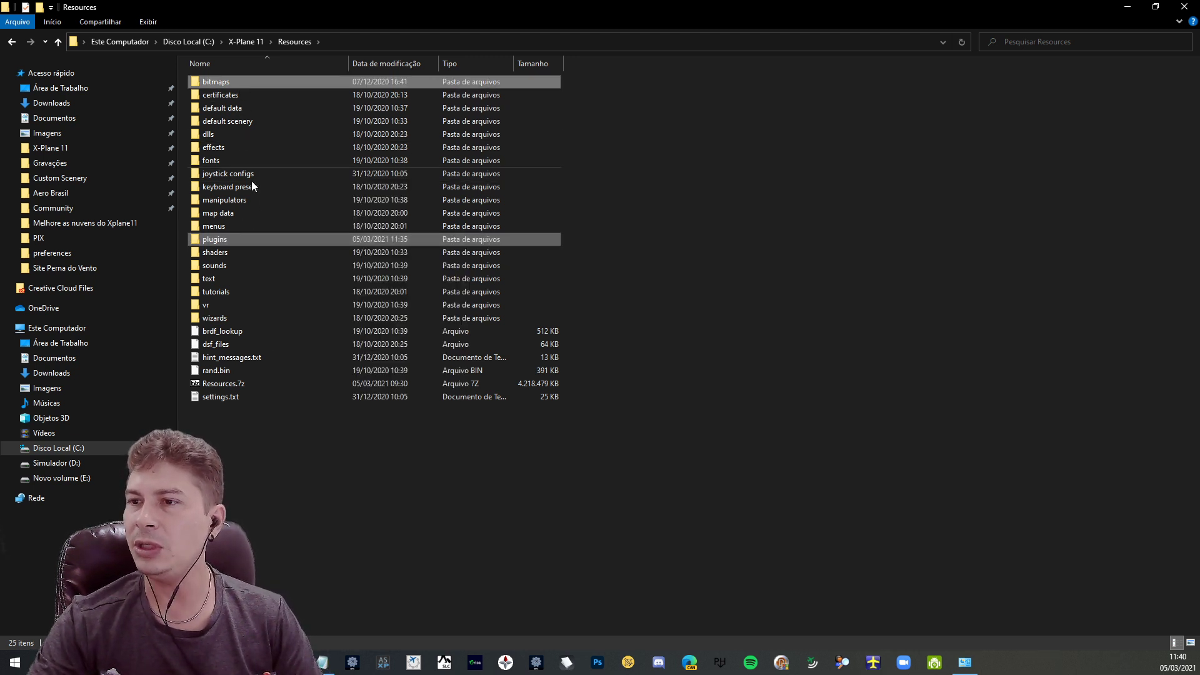
- Open the 7-Zip archive settings for the bitmaps and plugins folders, review the archive name, and cancel without compressing
right_click(282, 237)
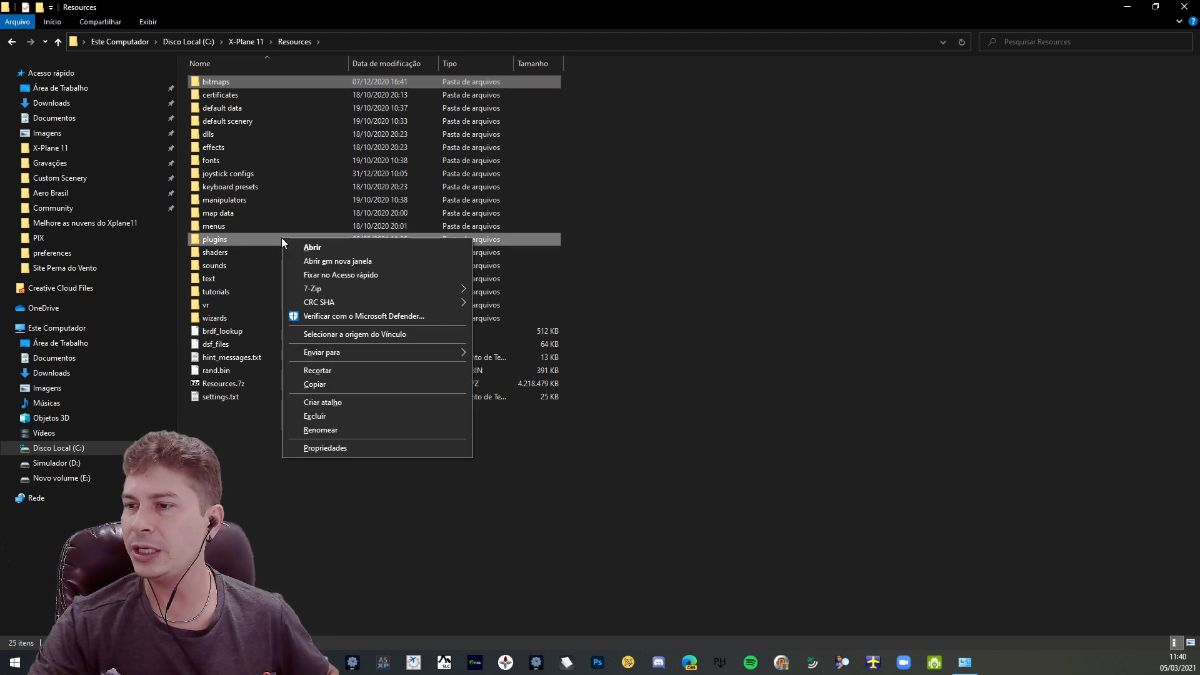
mouse_move(301, 287)
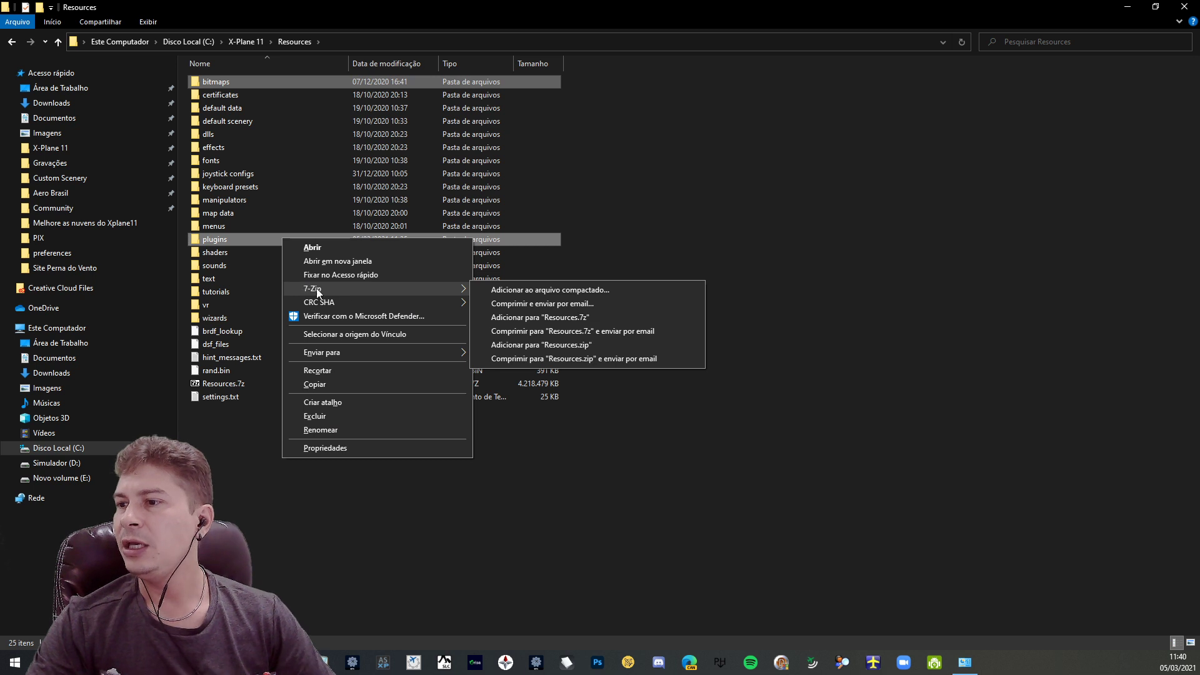
click(505, 290)
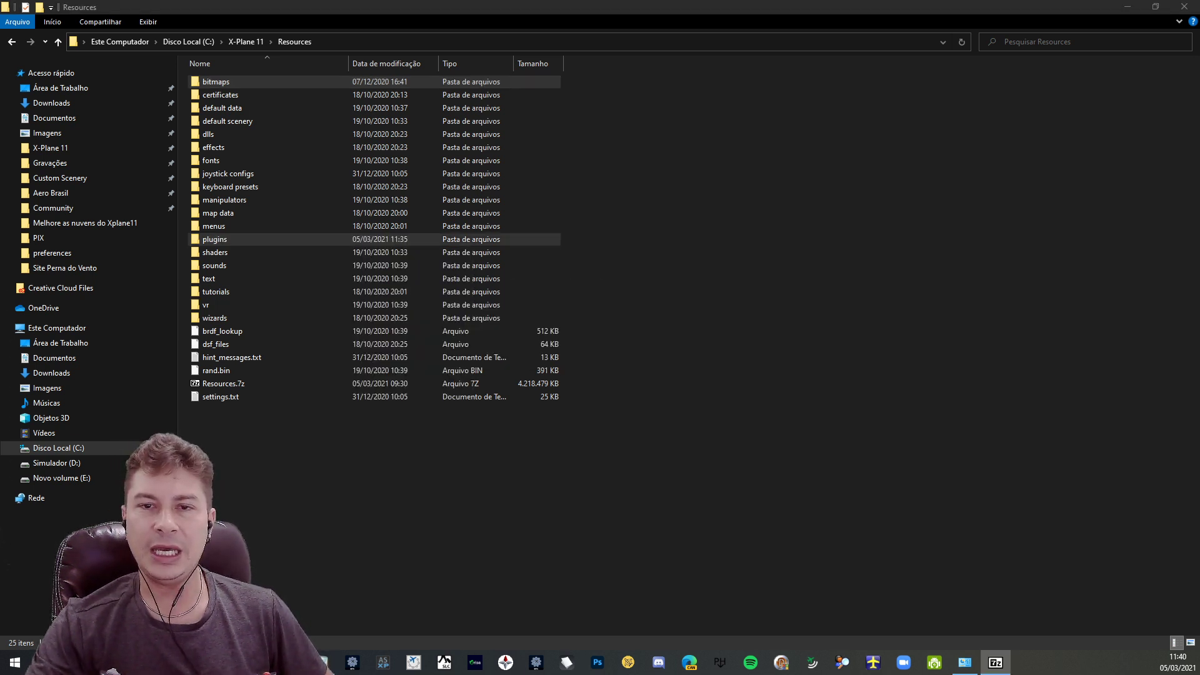
click(531, 188)
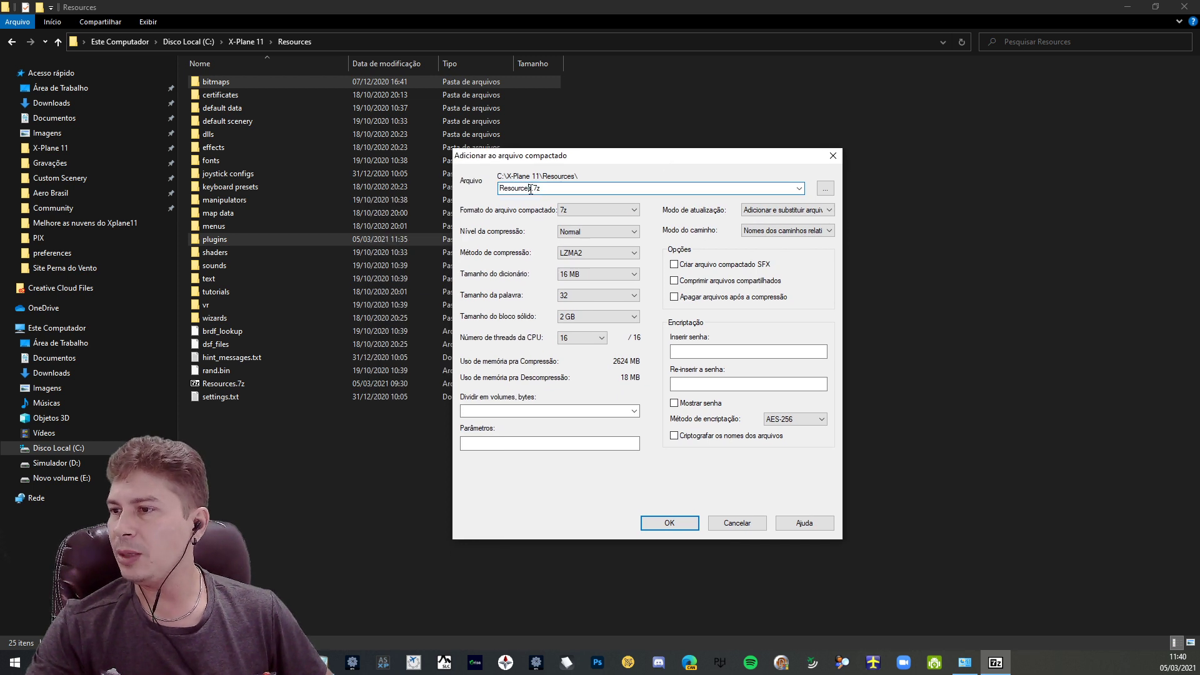
drag(532, 188, 480, 193)
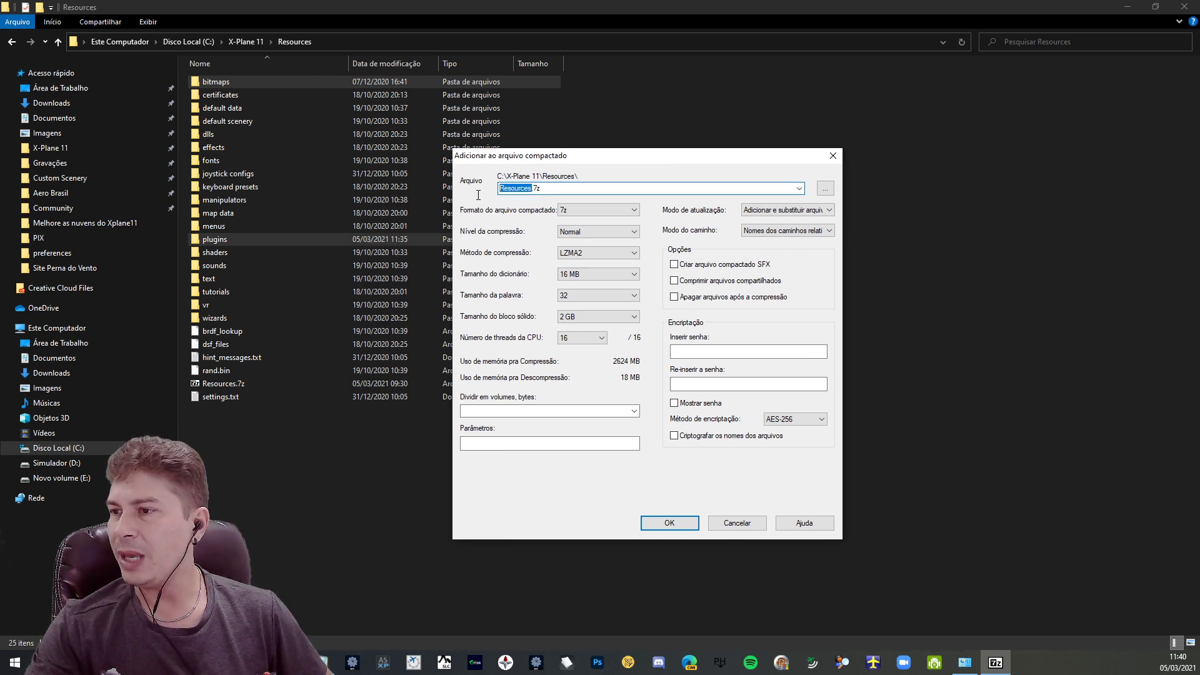
click(549, 189)
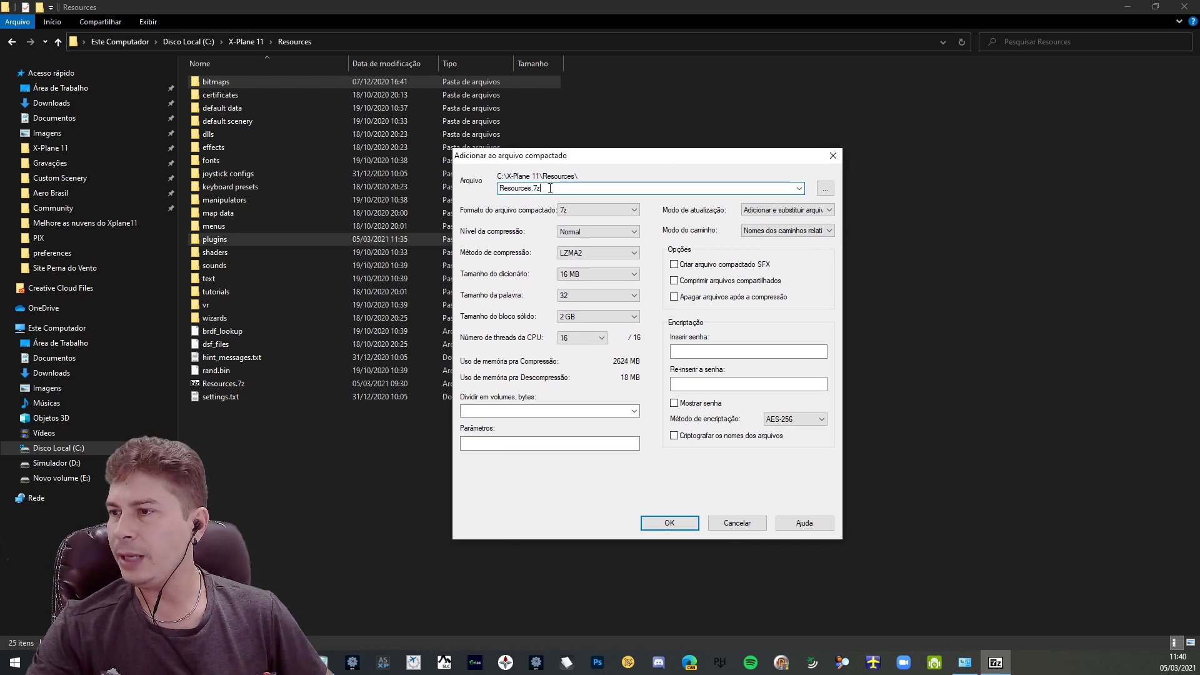
click(737, 523)
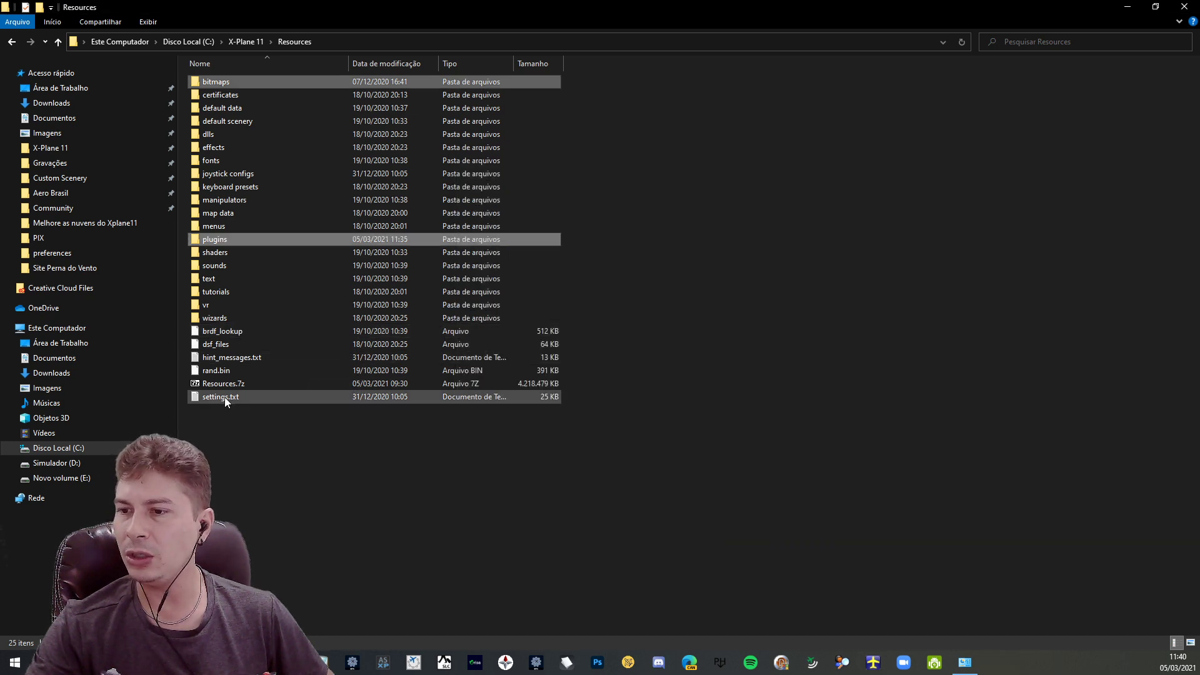
click(253, 383)
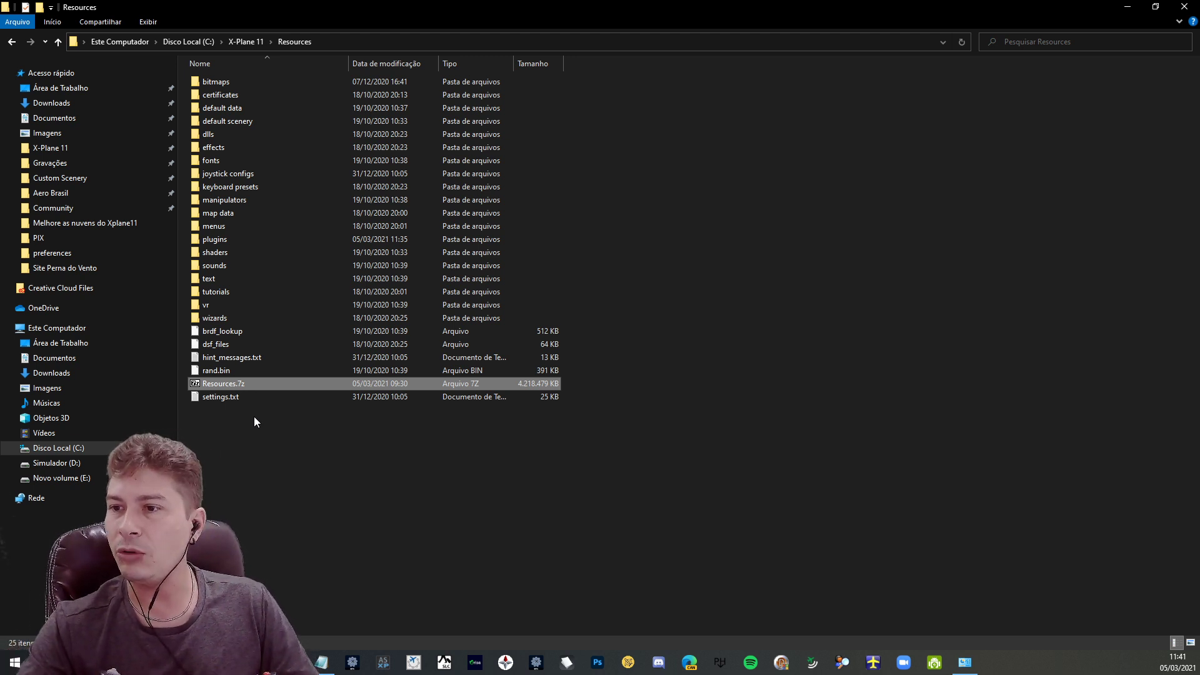
click(1156, 7)
drag(644, 85, 1175, 0)
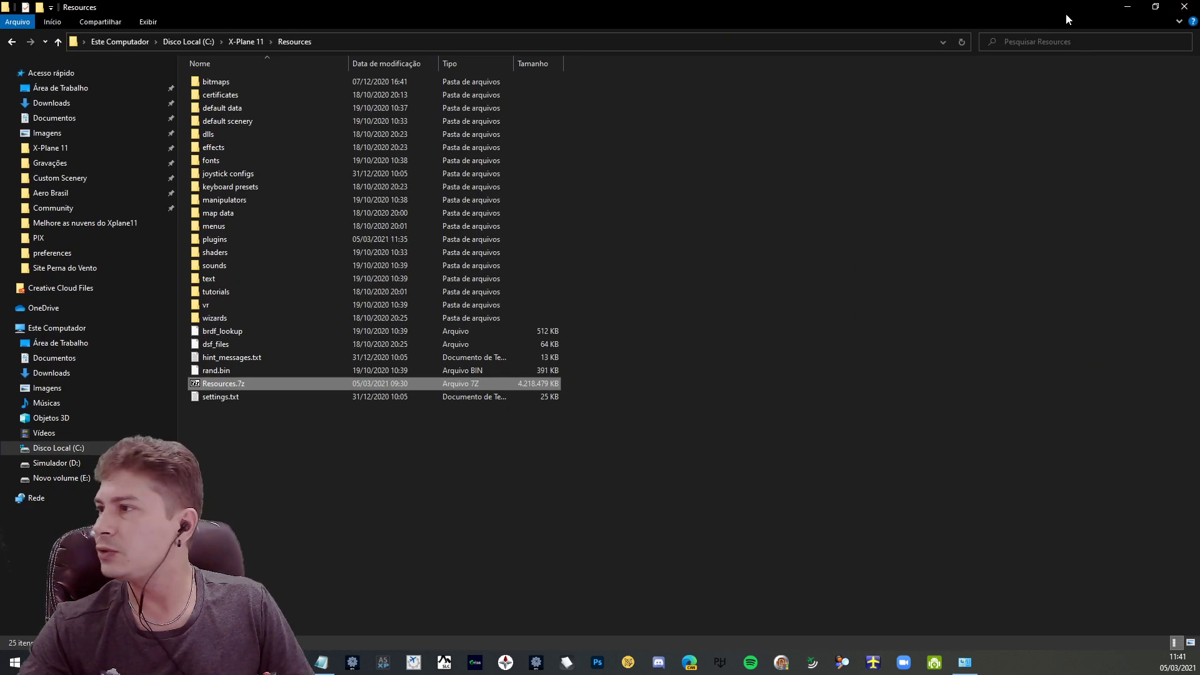
- Restore the Resources folder window to a smaller size and dock it in the upper-right quarter of the screen
click(1159, 9)
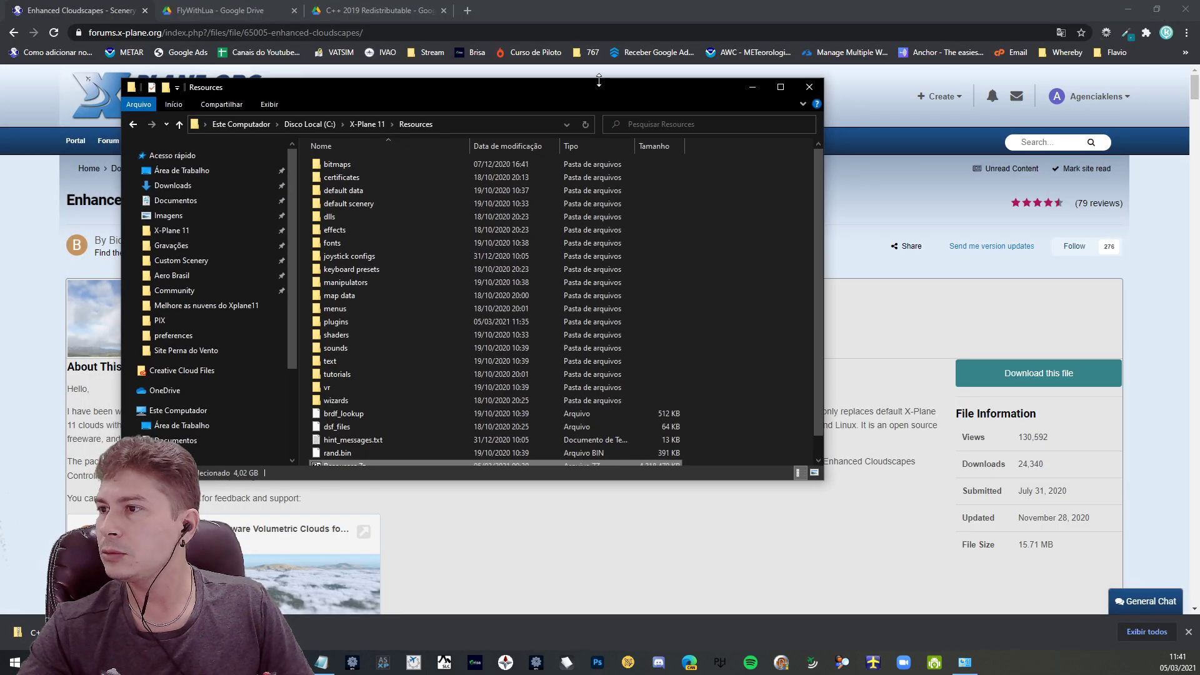
drag(599, 85, 964, 87)
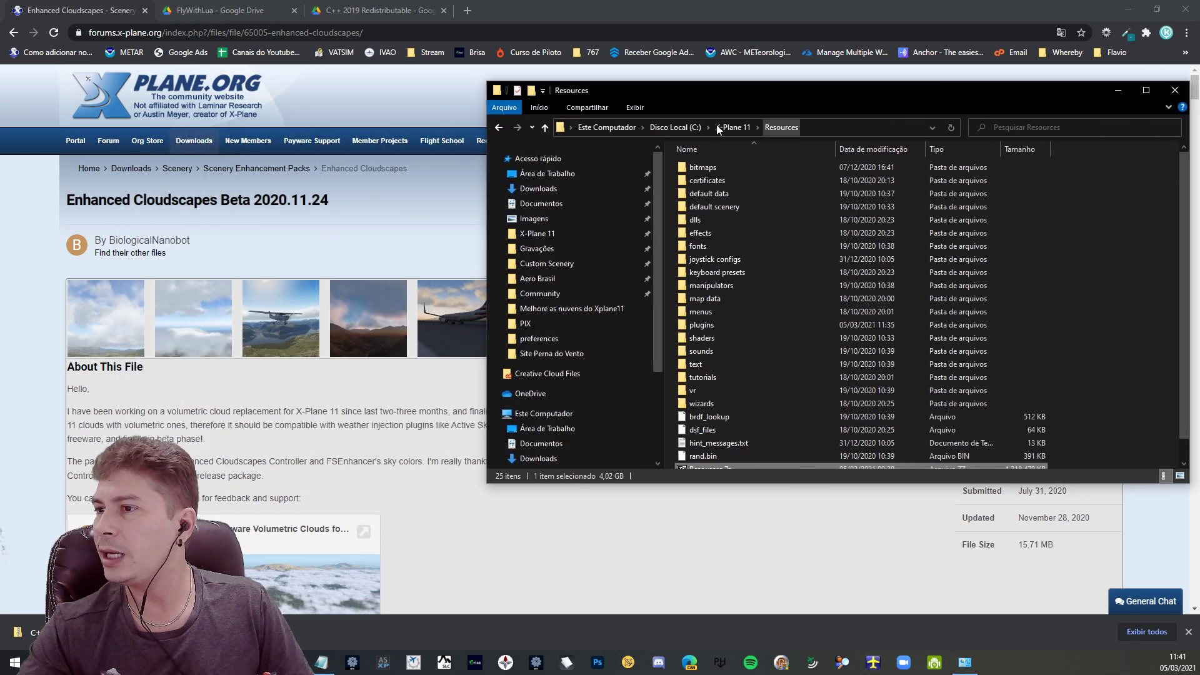
drag(487, 175, 689, 175)
drag(1025, 91, 1199, 0)
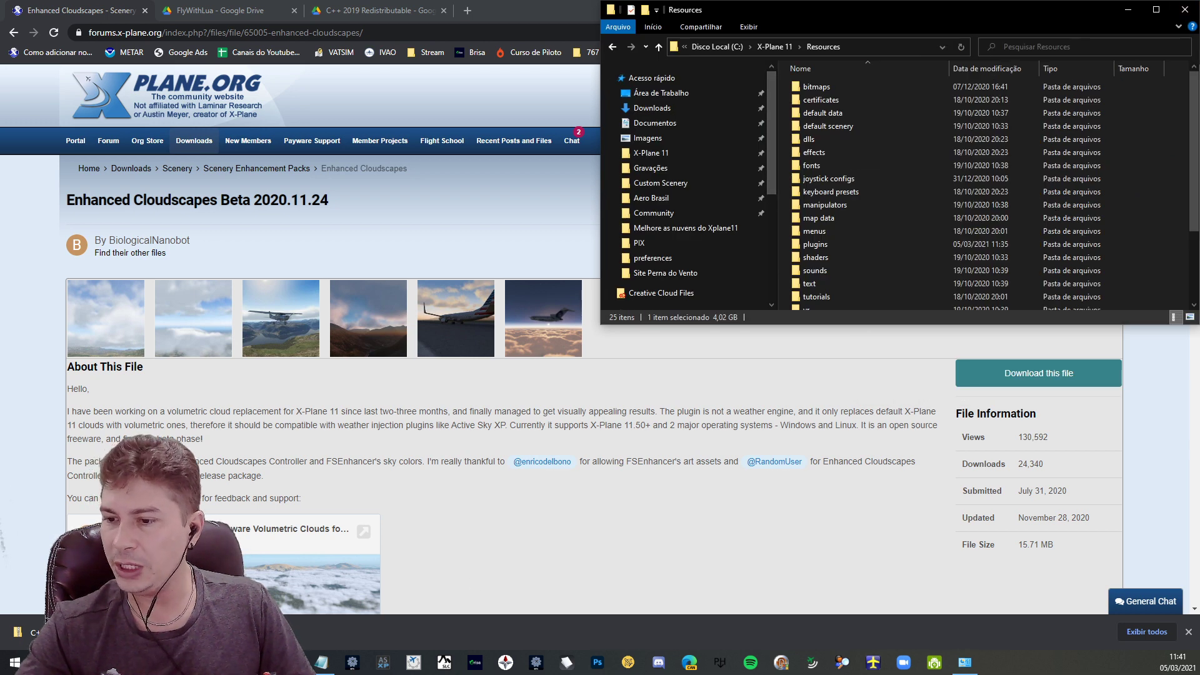
- Open a second File Explorer window beside the Resources window and stretch both windows to nearly the full screen height
right_click(138, 663)
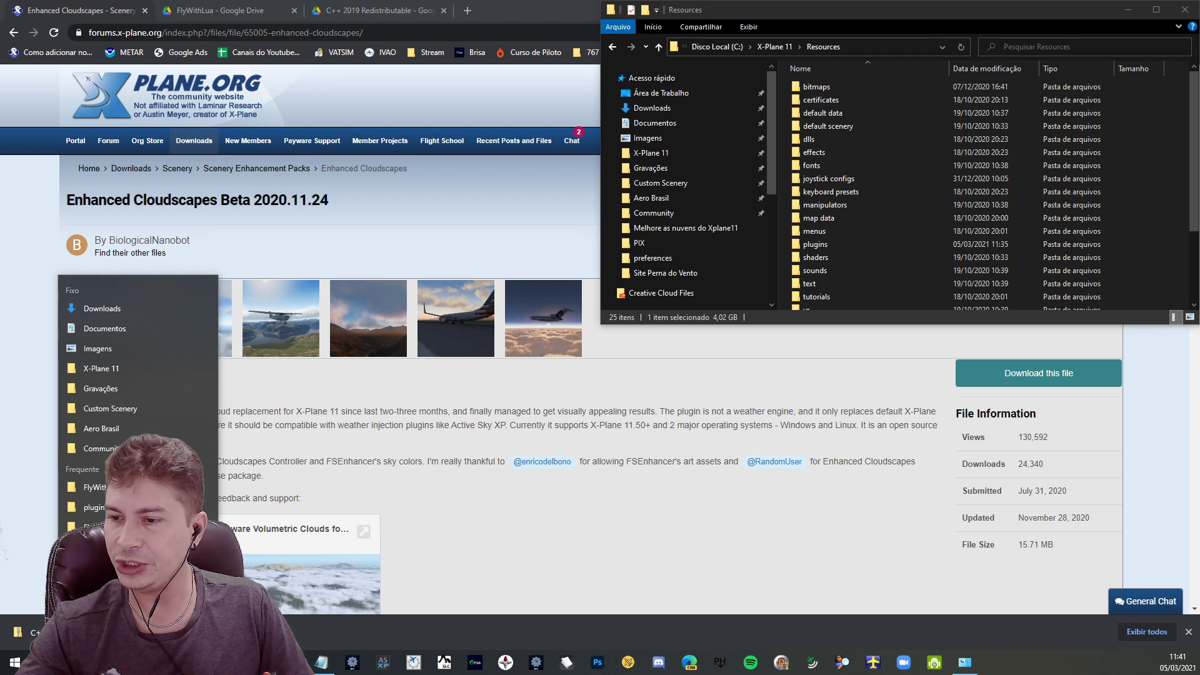
click(94, 612)
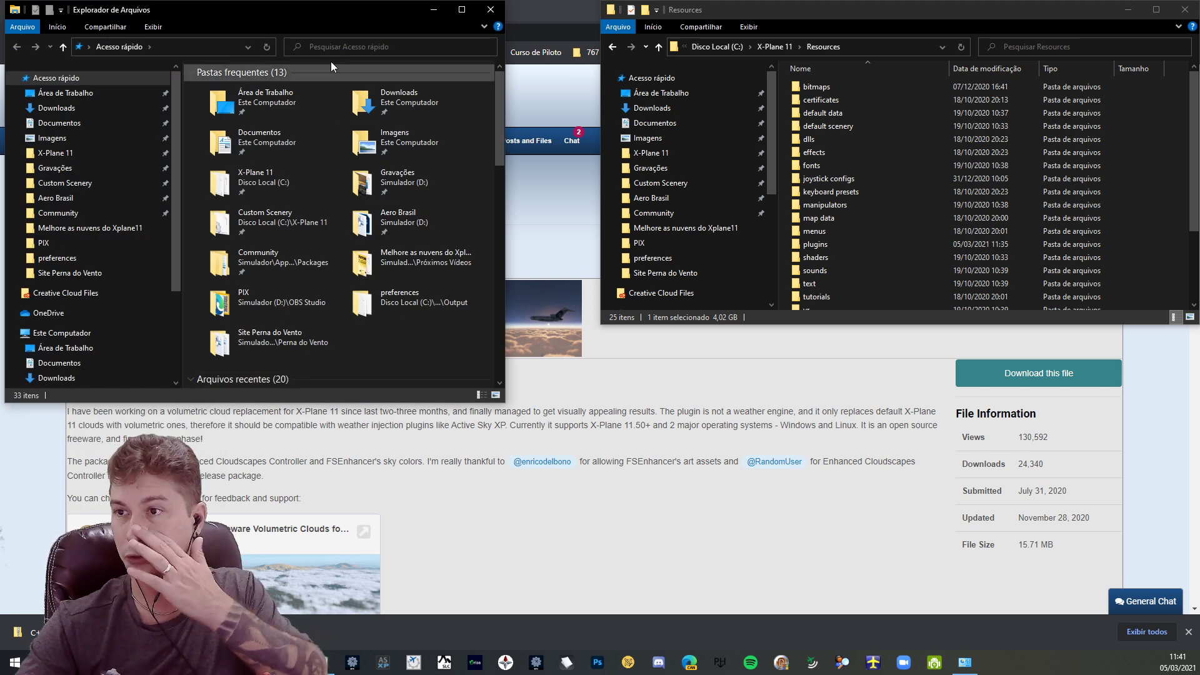
drag(310, 10, 2, 4)
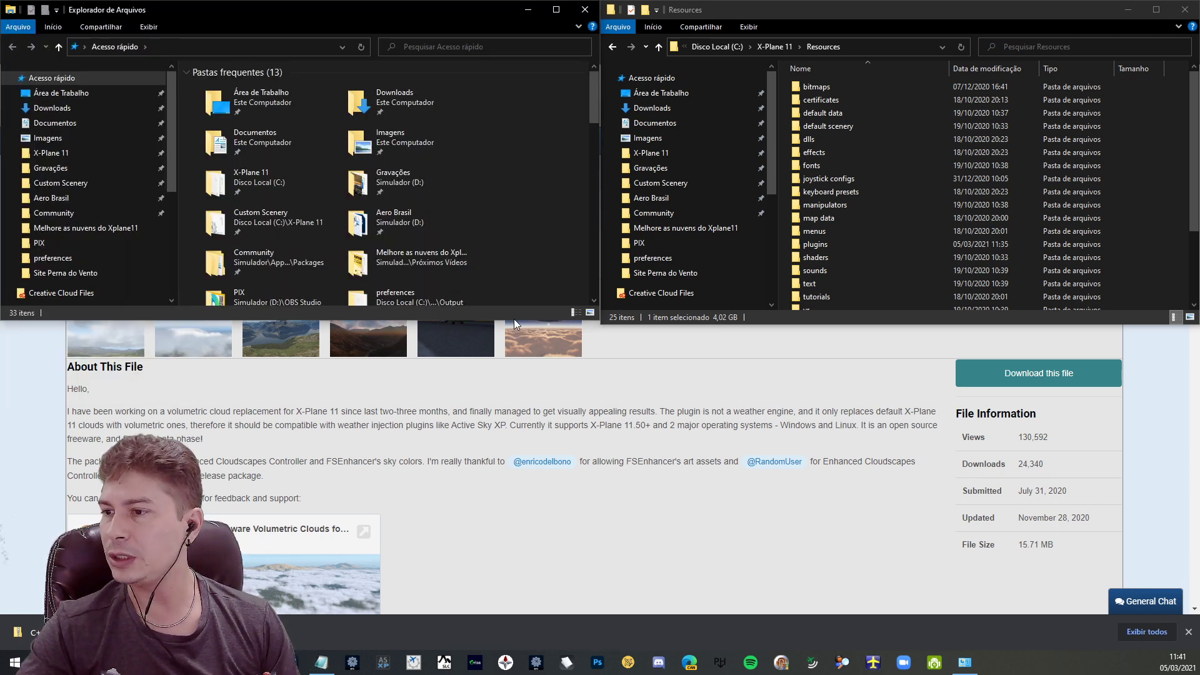
drag(515, 319, 489, 616)
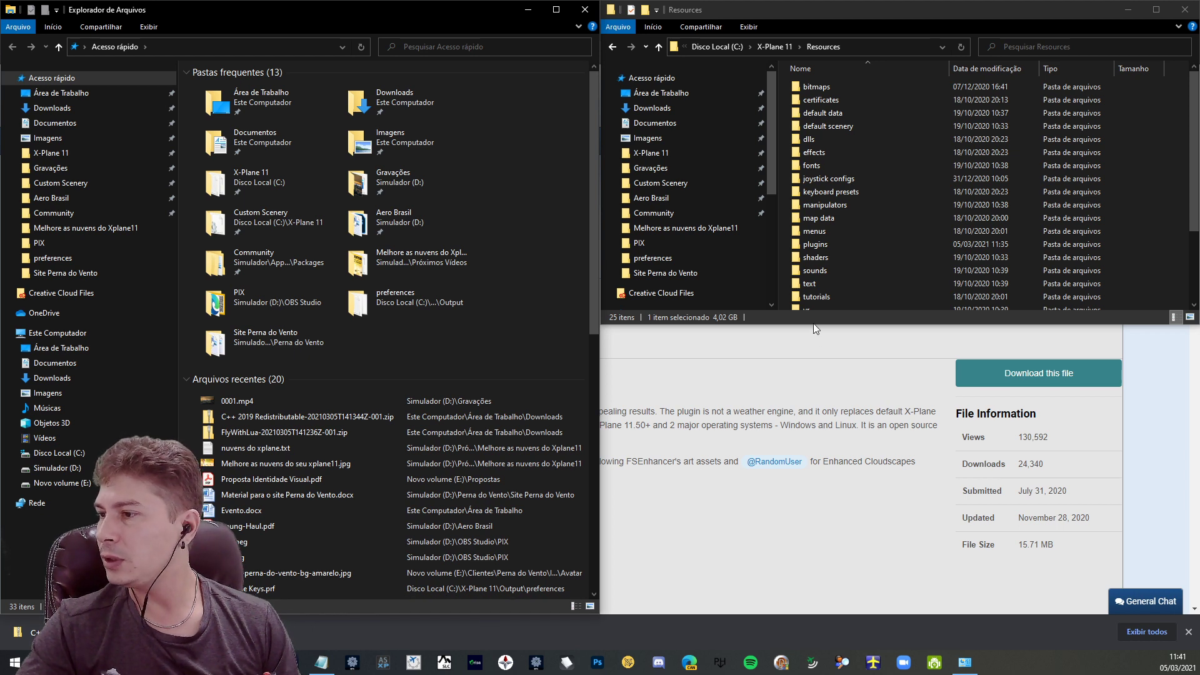
drag(812, 325, 798, 615)
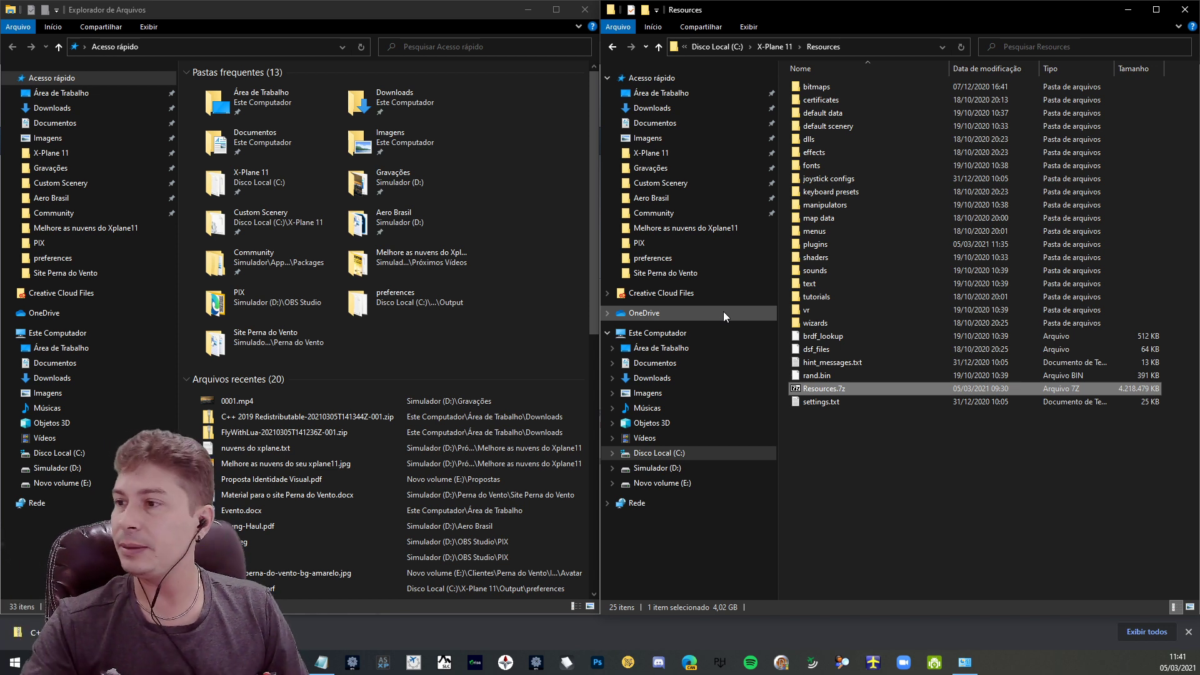
- Display the main X-Plane 11 folder in the Resources window and the desktop's Downloads folder in the new window
click(651, 153)
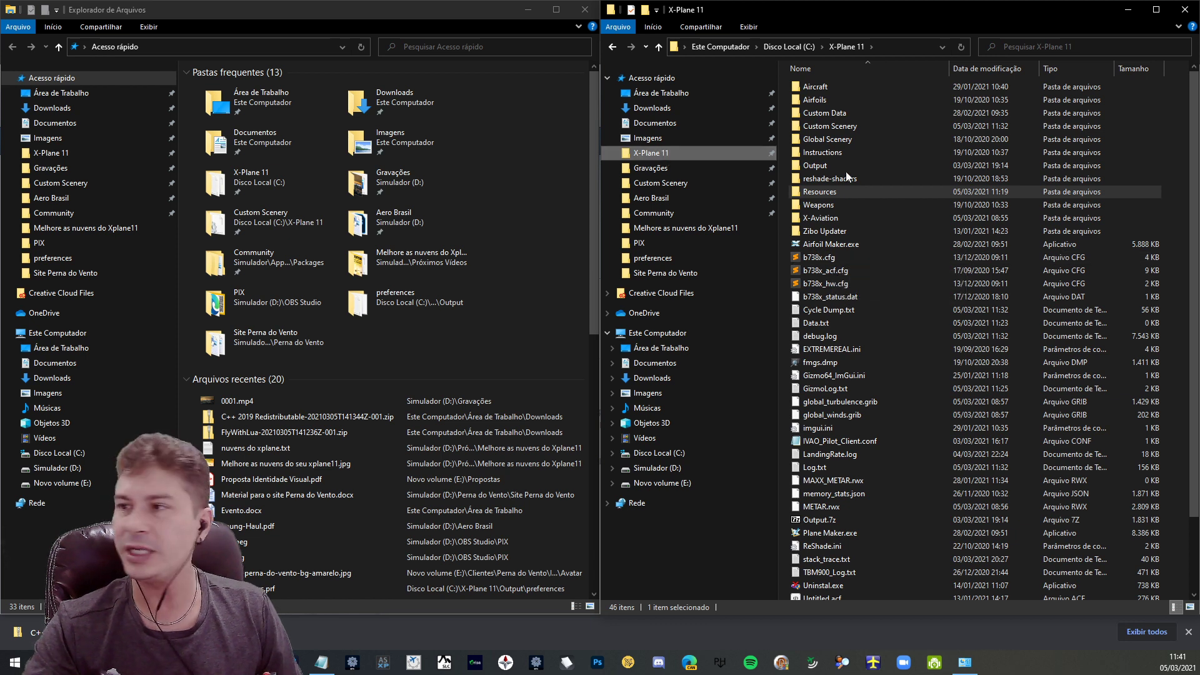
click(650, 154)
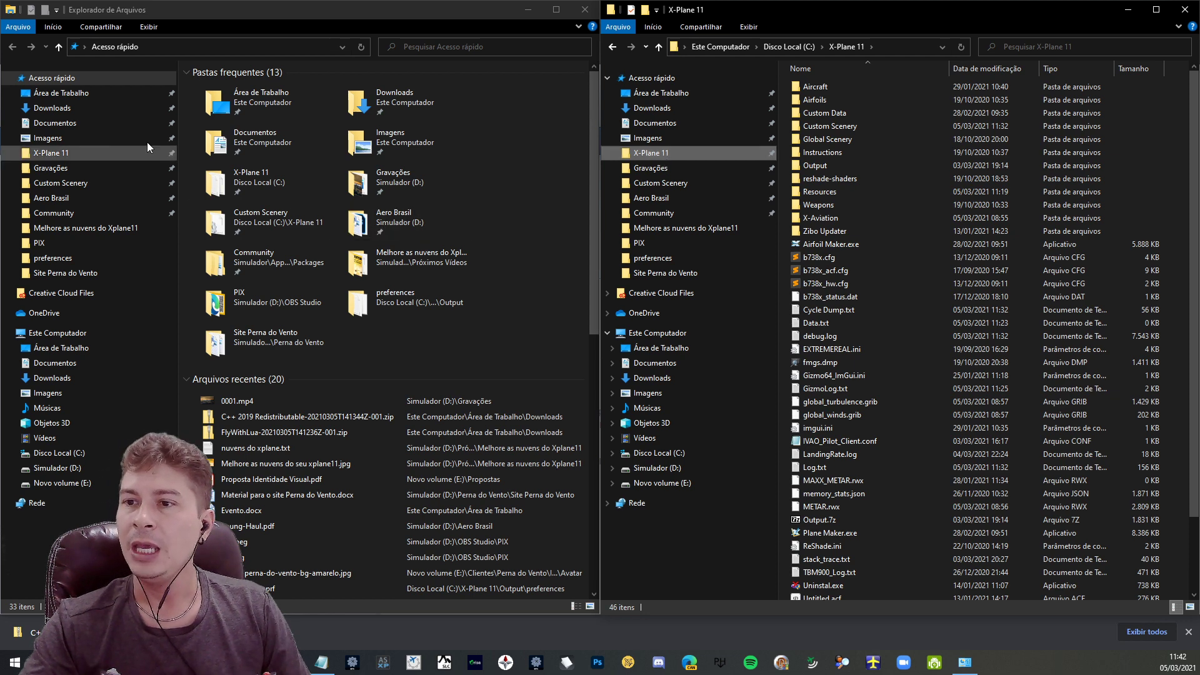
click(71, 93)
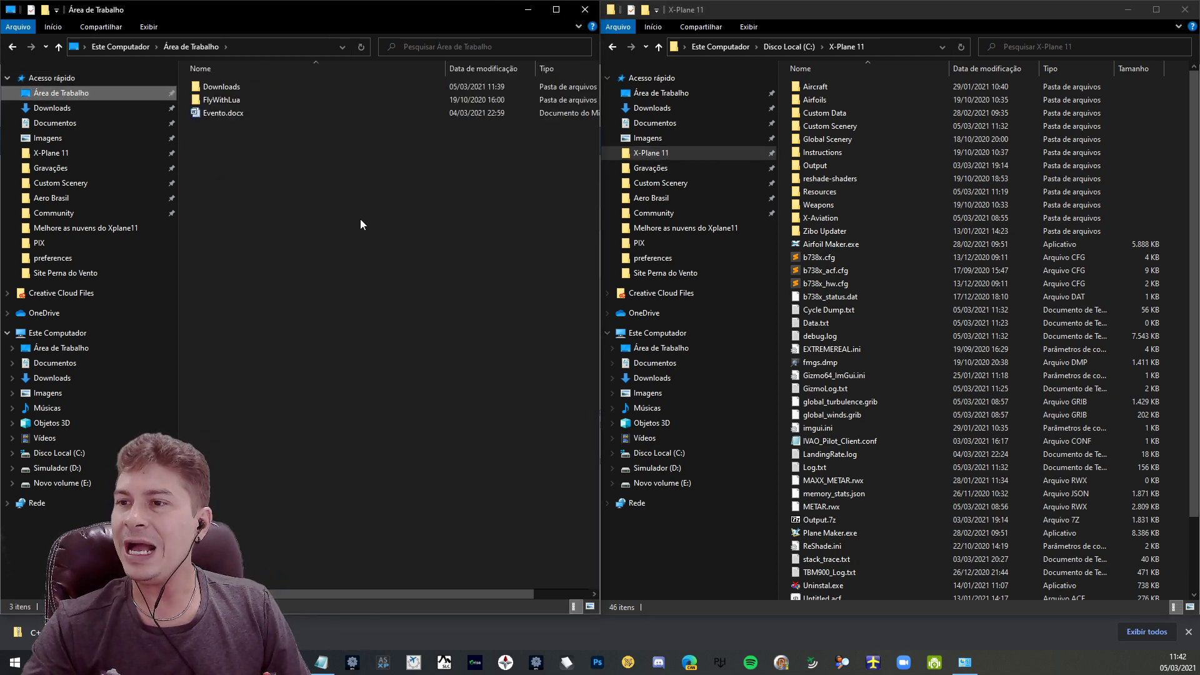
double_click(237, 87)
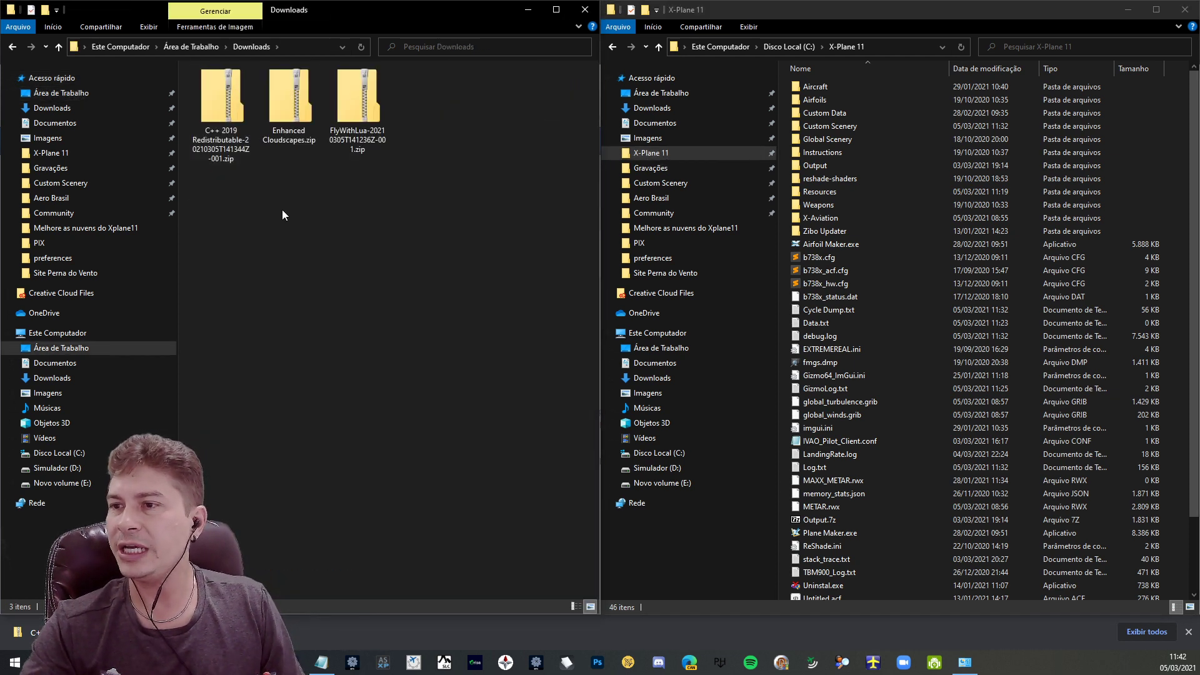
- Extract Enhanced Cloudscapes.zip with 7-Zip into an Enhanced Cloudscapes folder in Downloads and open that folder
click(286, 103)
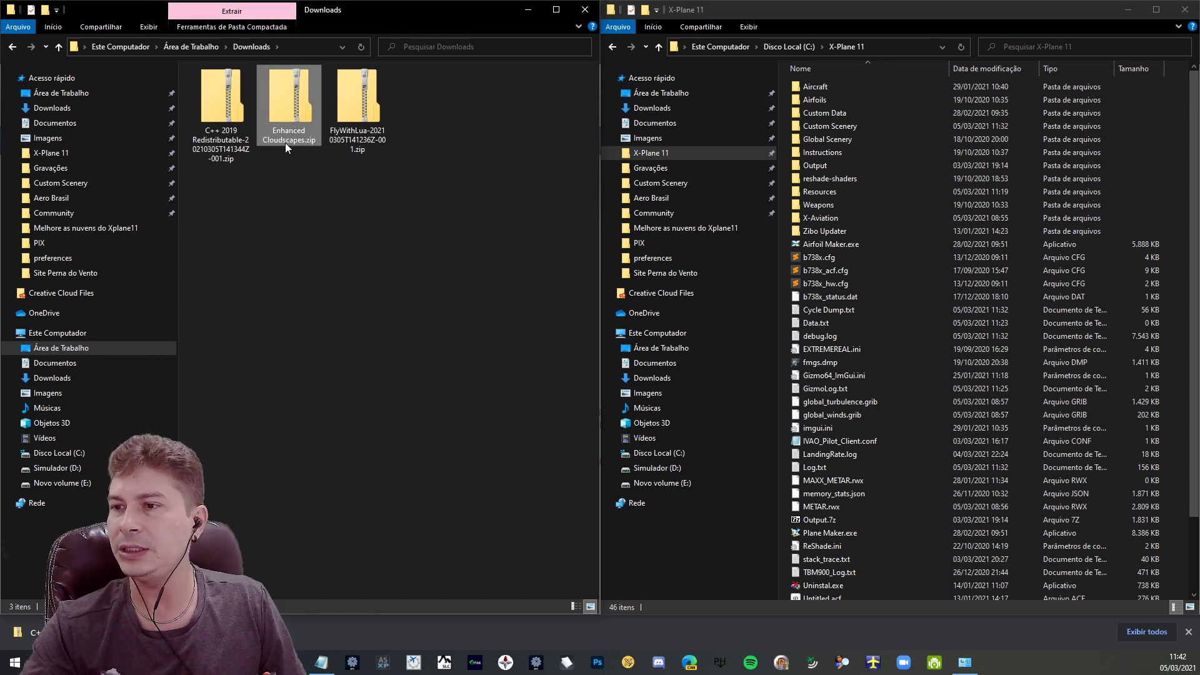
right_click(291, 111)
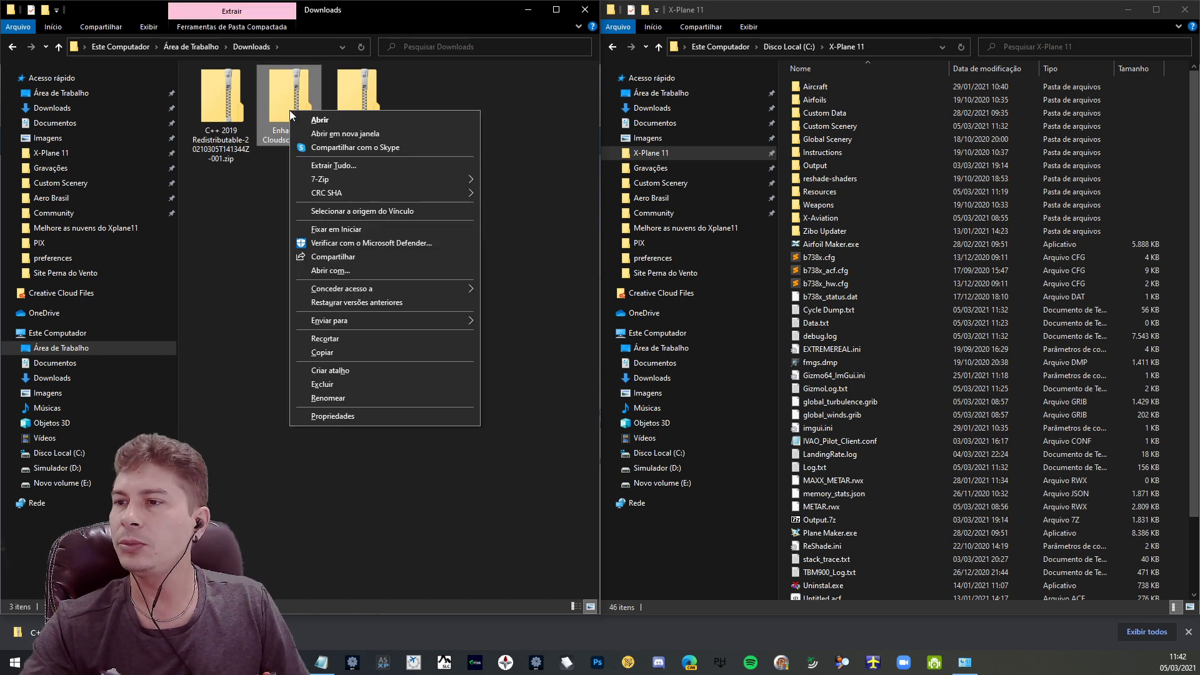
mouse_move(314, 178)
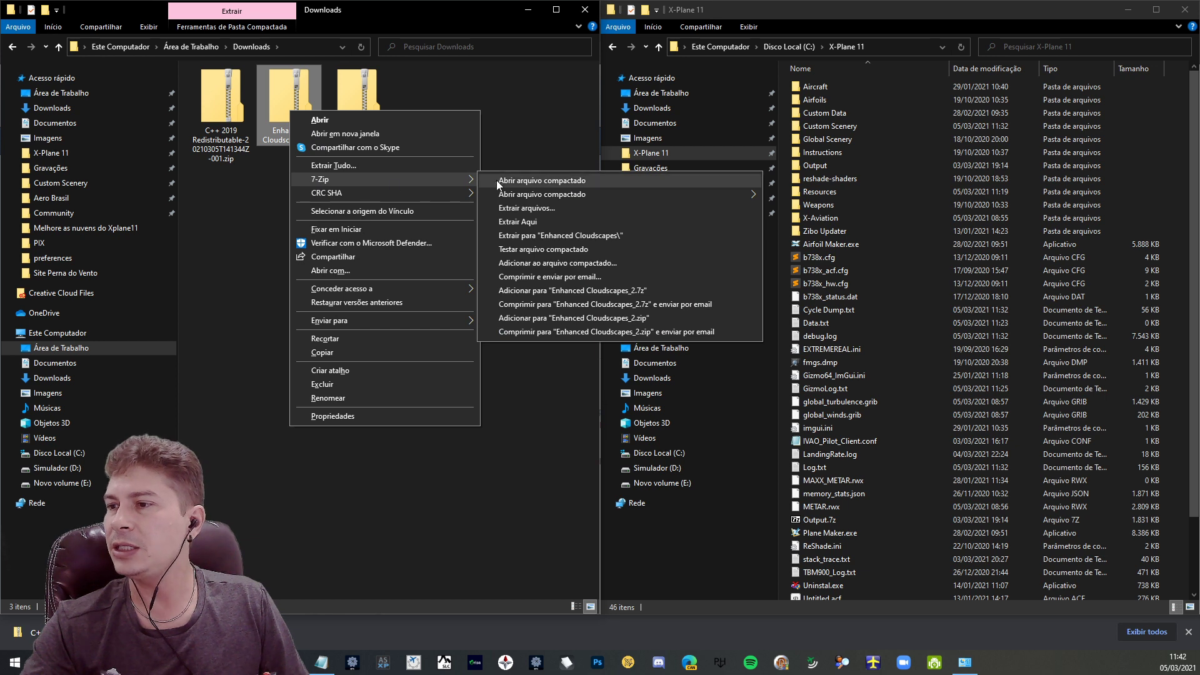
click(524, 207)
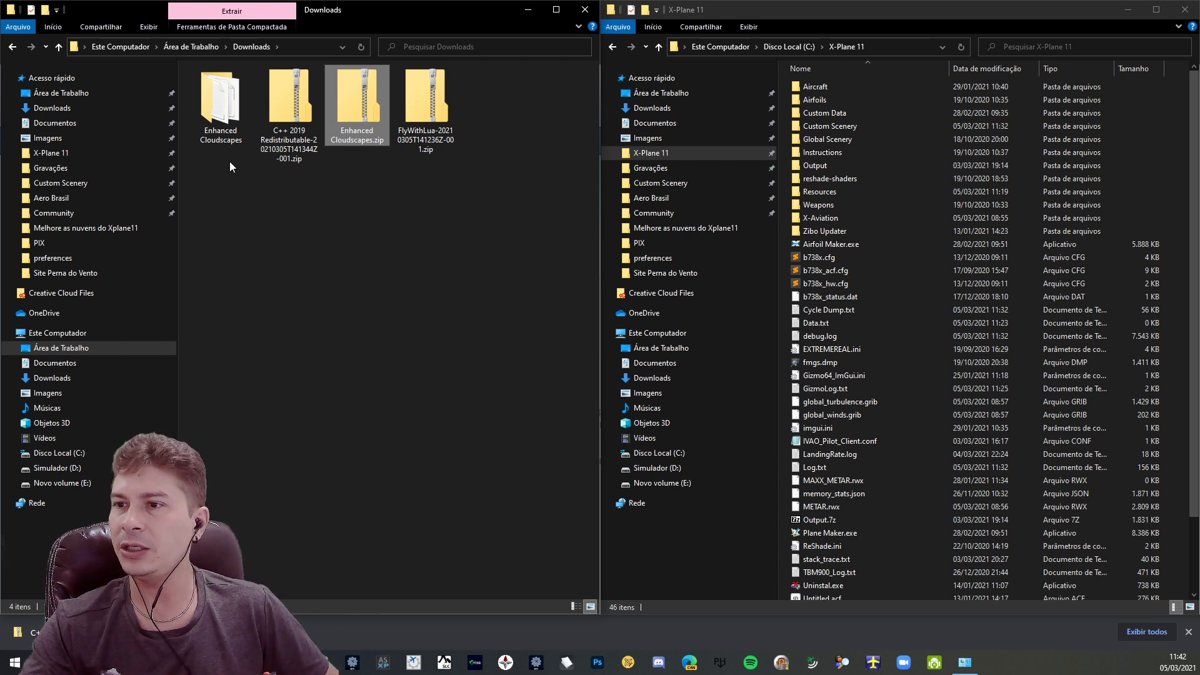
double_click(226, 116)
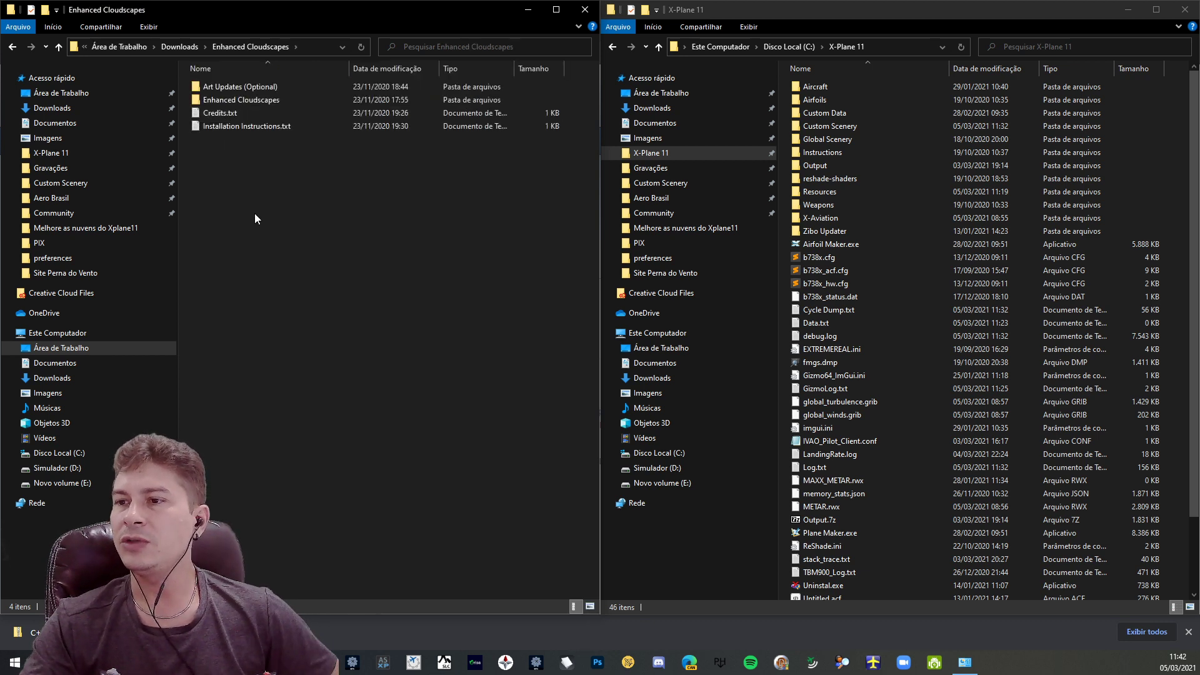
- Read the installation directions and required components in Installation Instructions.txt, and close the file
double_click(241, 128)
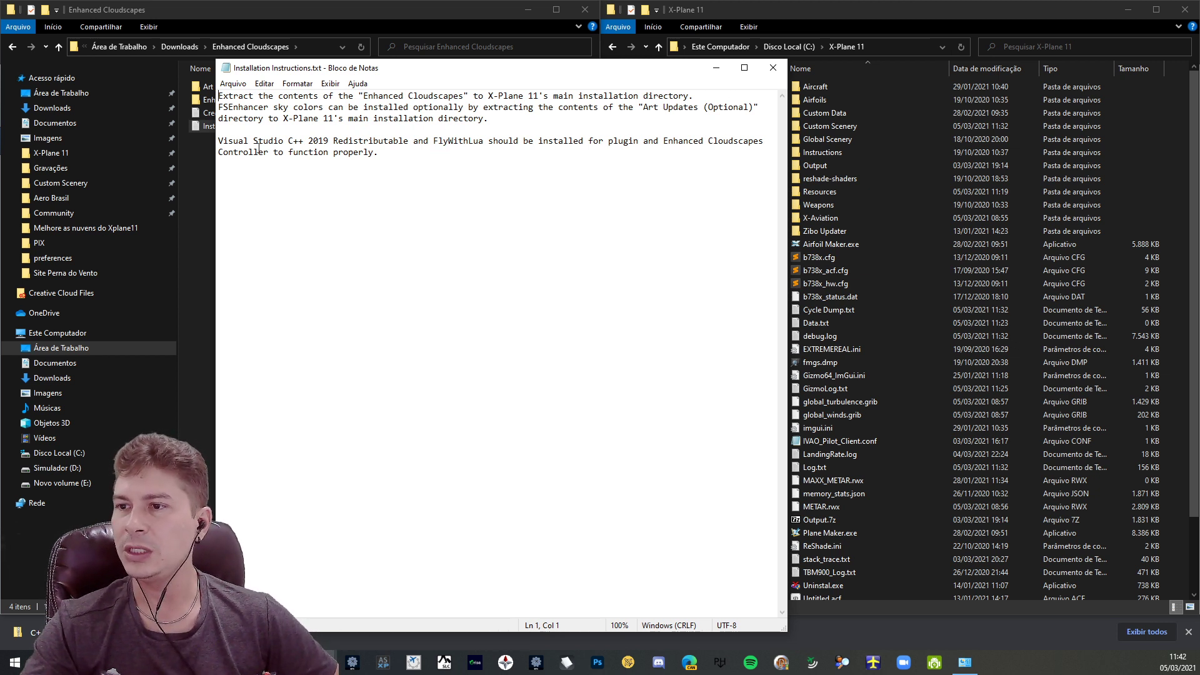
drag(222, 143, 483, 143)
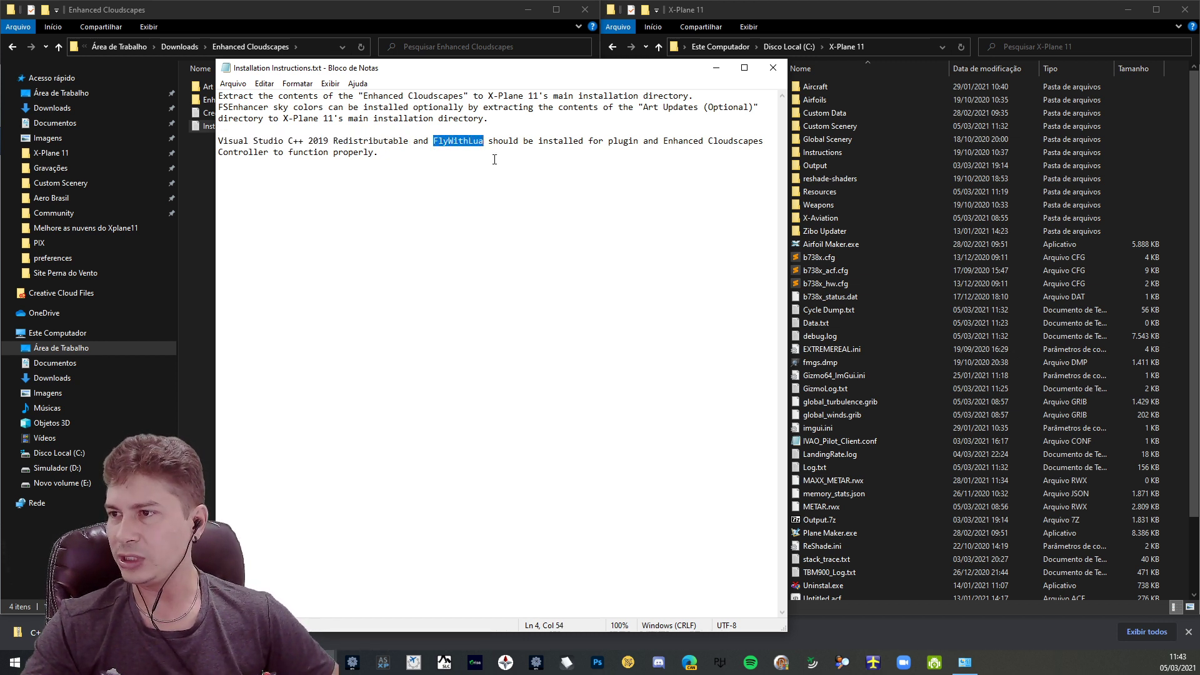
click(772, 67)
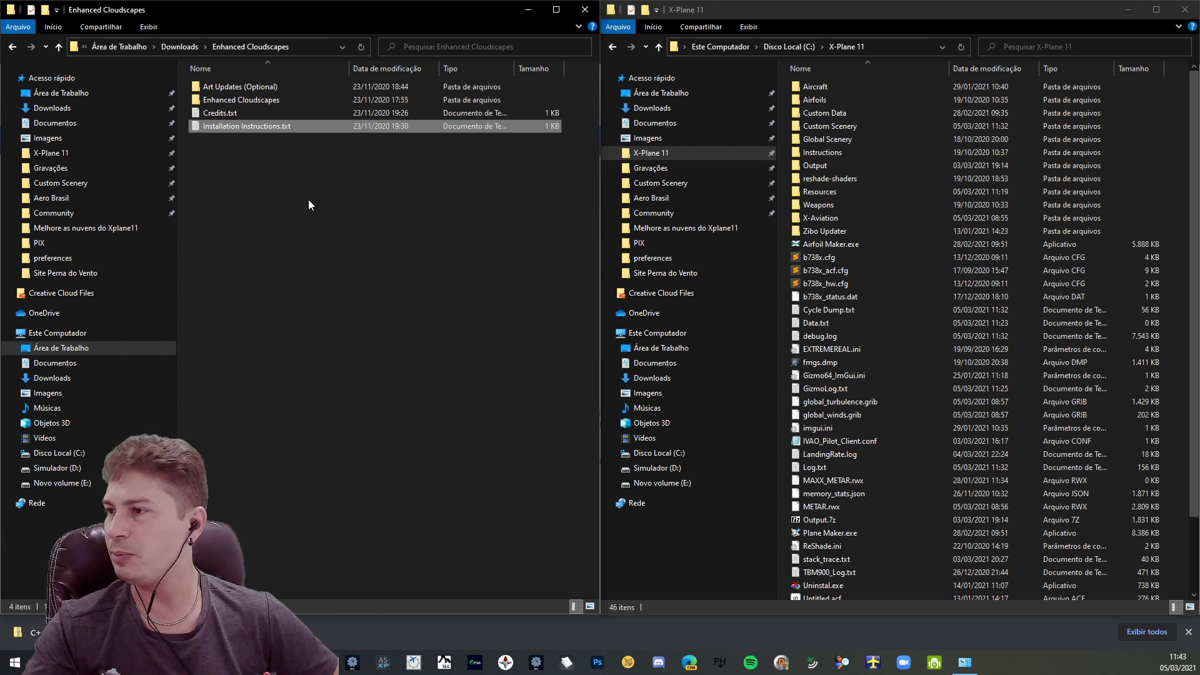
- Move the Resources folder from Art Updates (Optional) into the main X-Plane 11 folder
double_click(235, 88)
click(239, 91)
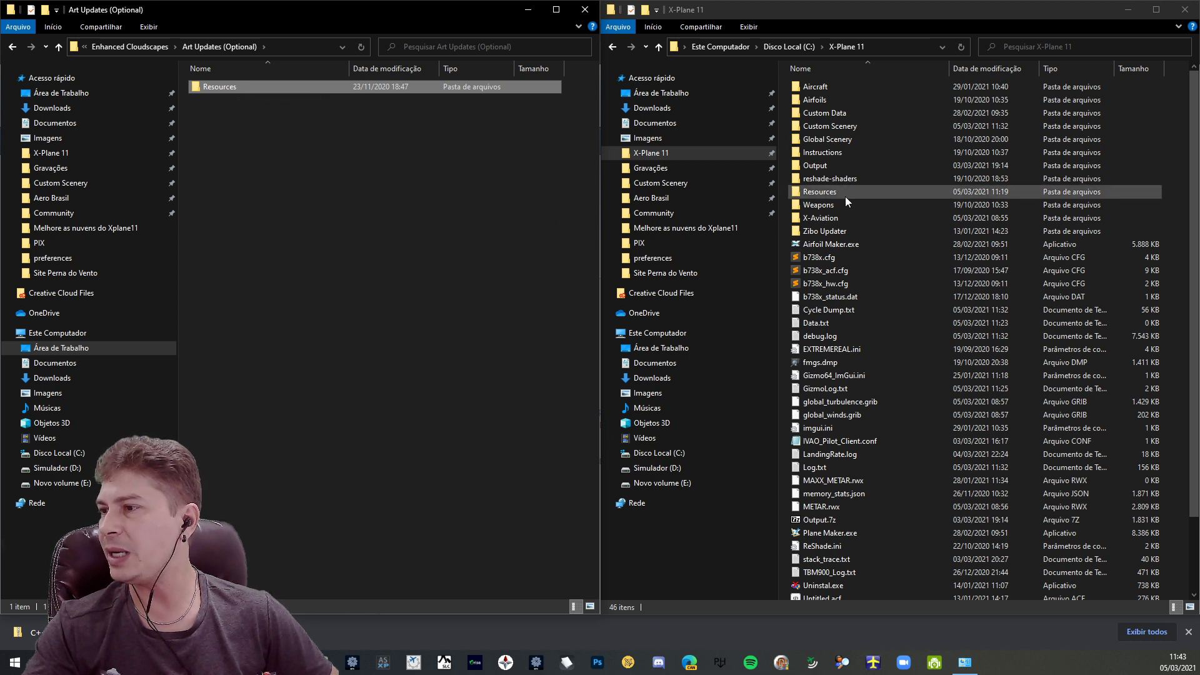
drag(223, 87, 946, 345)
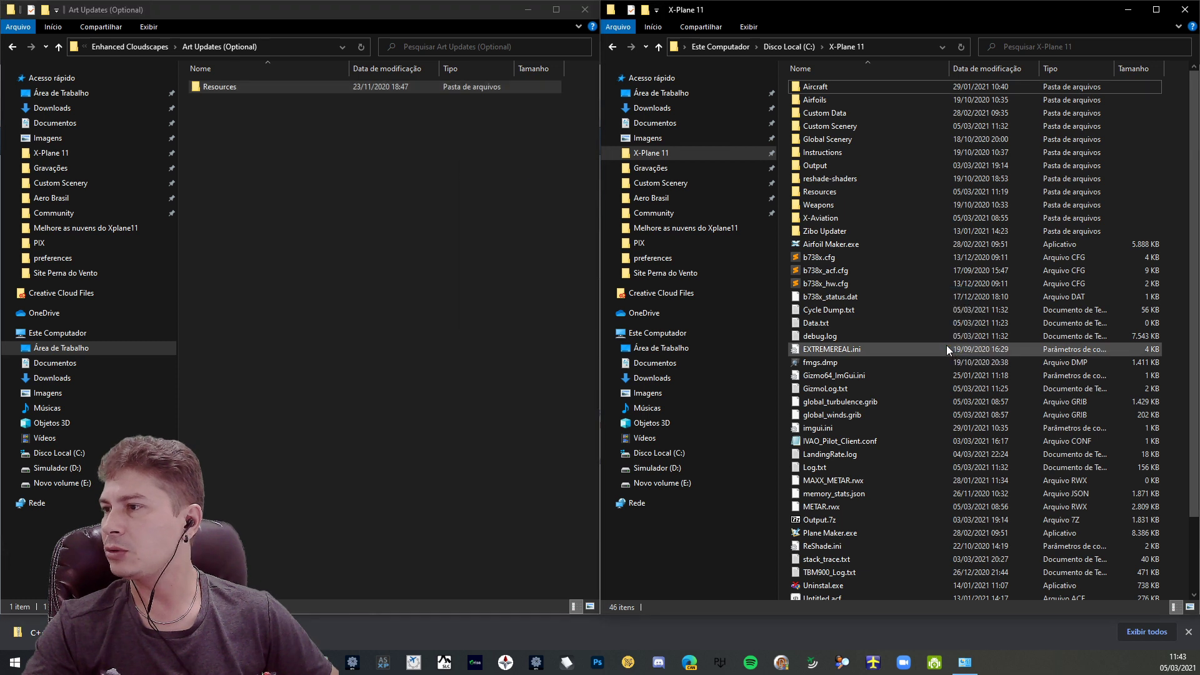
click(605, 233)
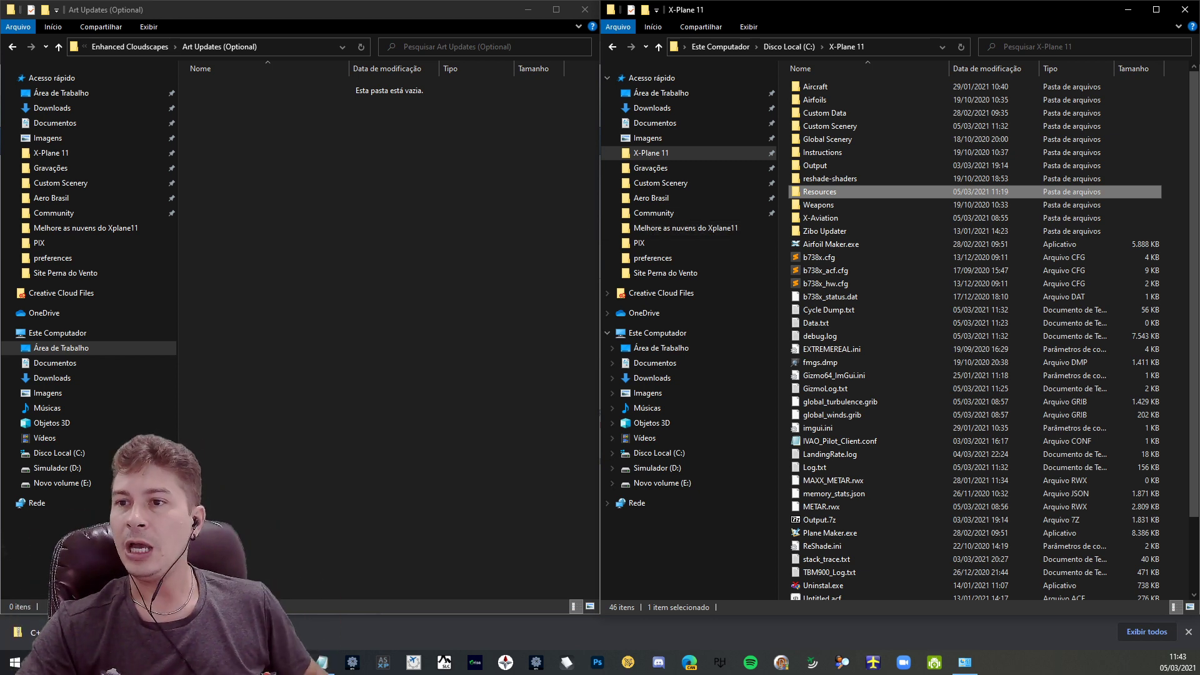
- Move the Resources folder from the inner Enhanced Cloudscapes folder into the main X-Plane 11 folder and close both Explorer windows
click(12, 47)
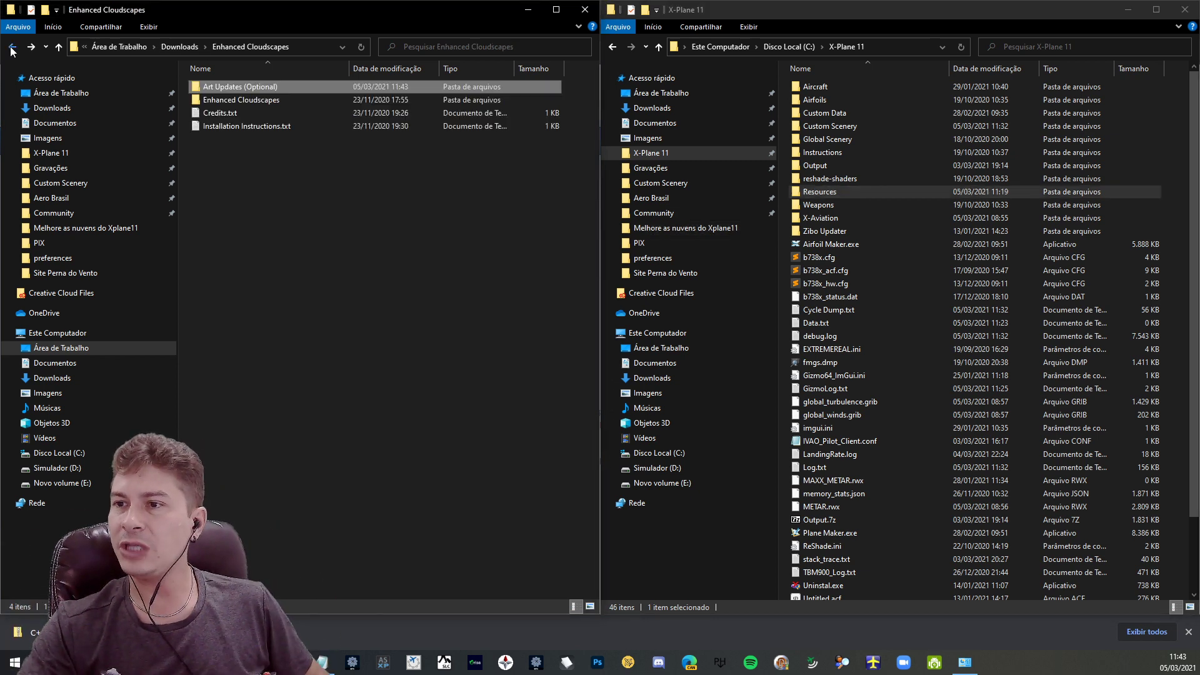
double_click(223, 103)
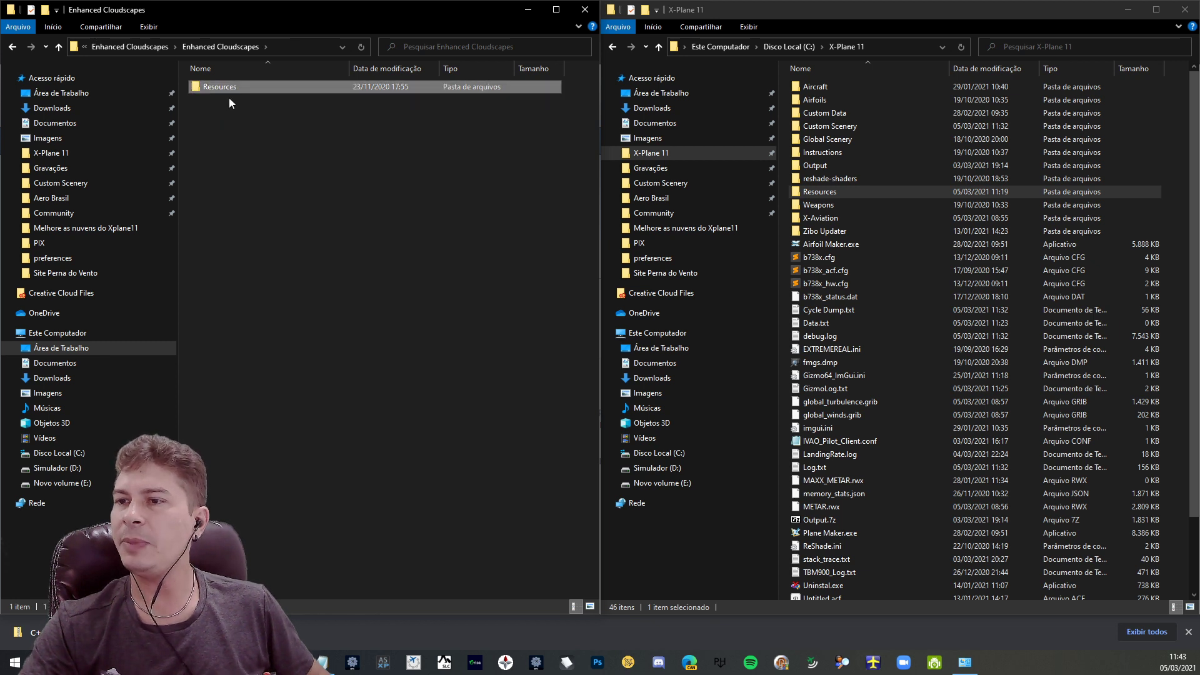
drag(223, 88, 936, 370)
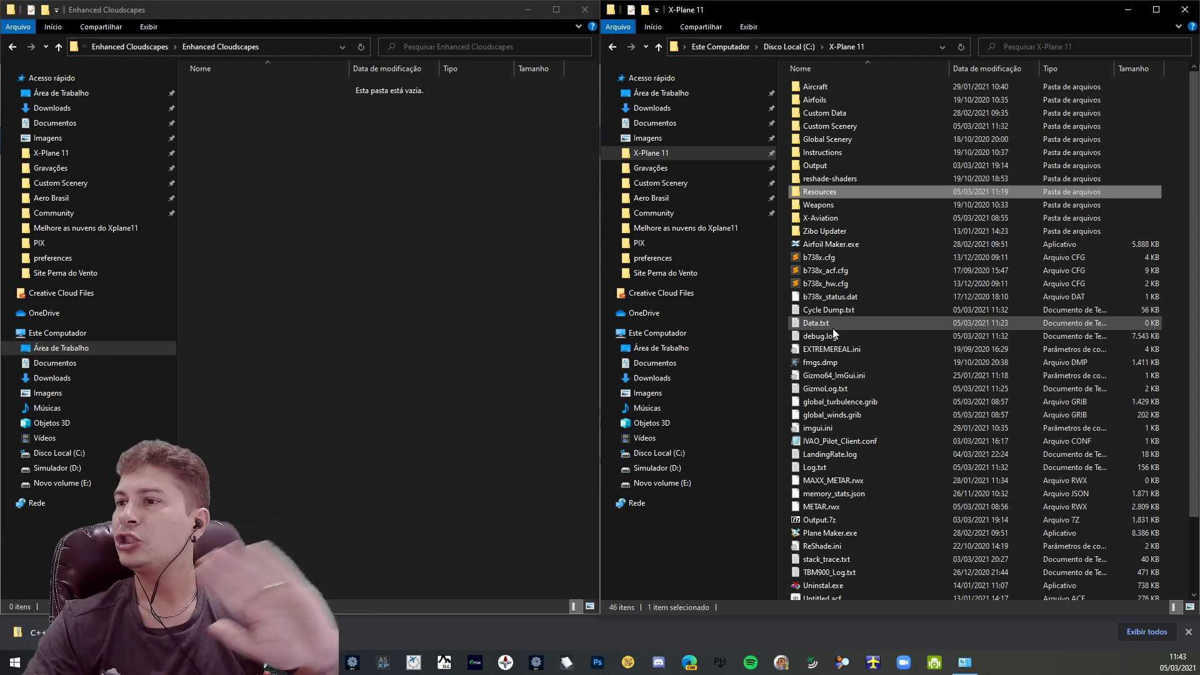
click(584, 10)
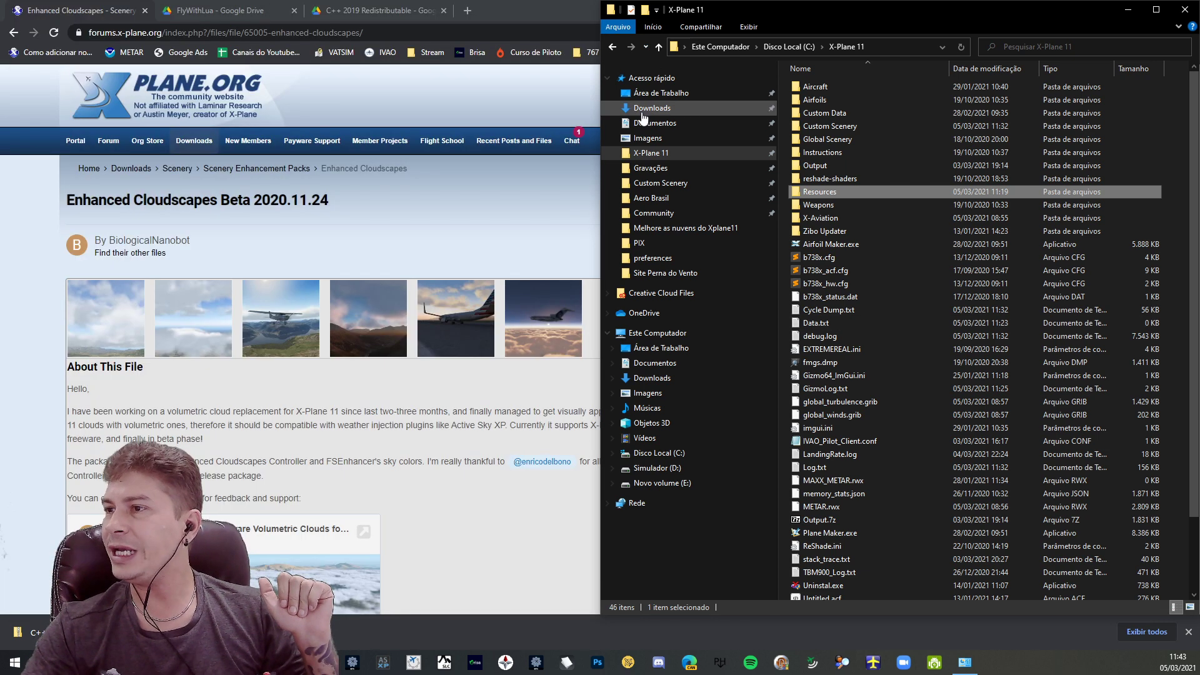
click(1185, 10)
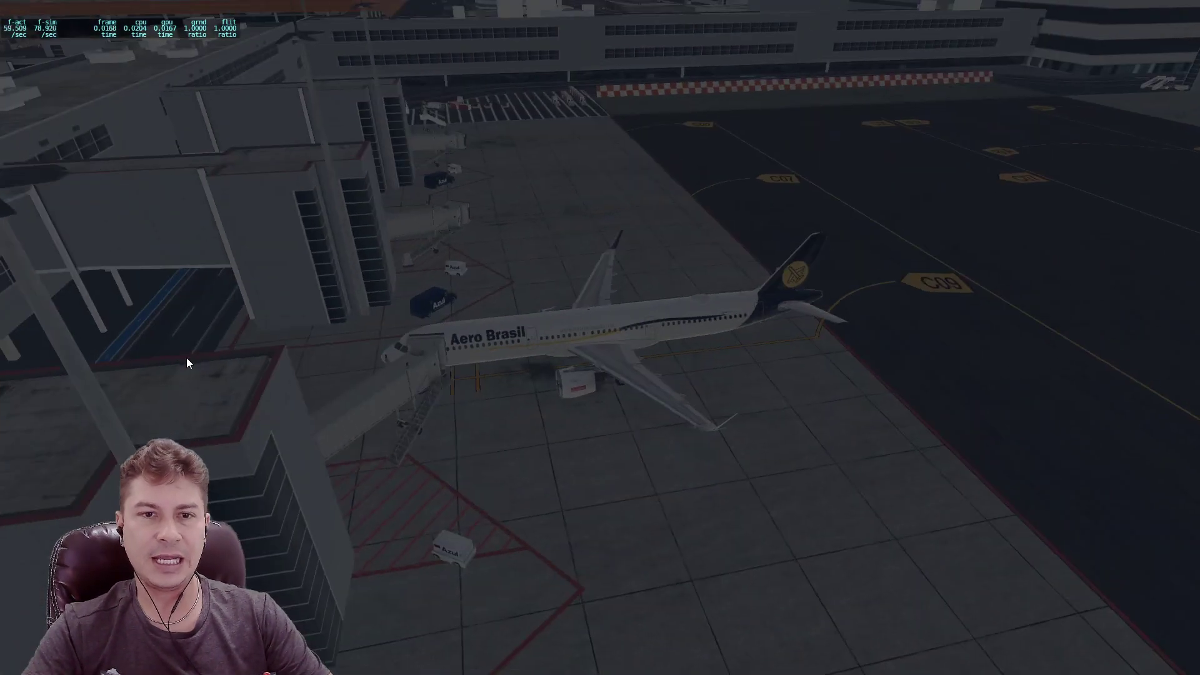
- In X-Plane 11, switch to an external view of the parked Aero Brasil aircraft and raise the camera above the airport to inspect the clouds
key(shift+9)
key(shift+4)
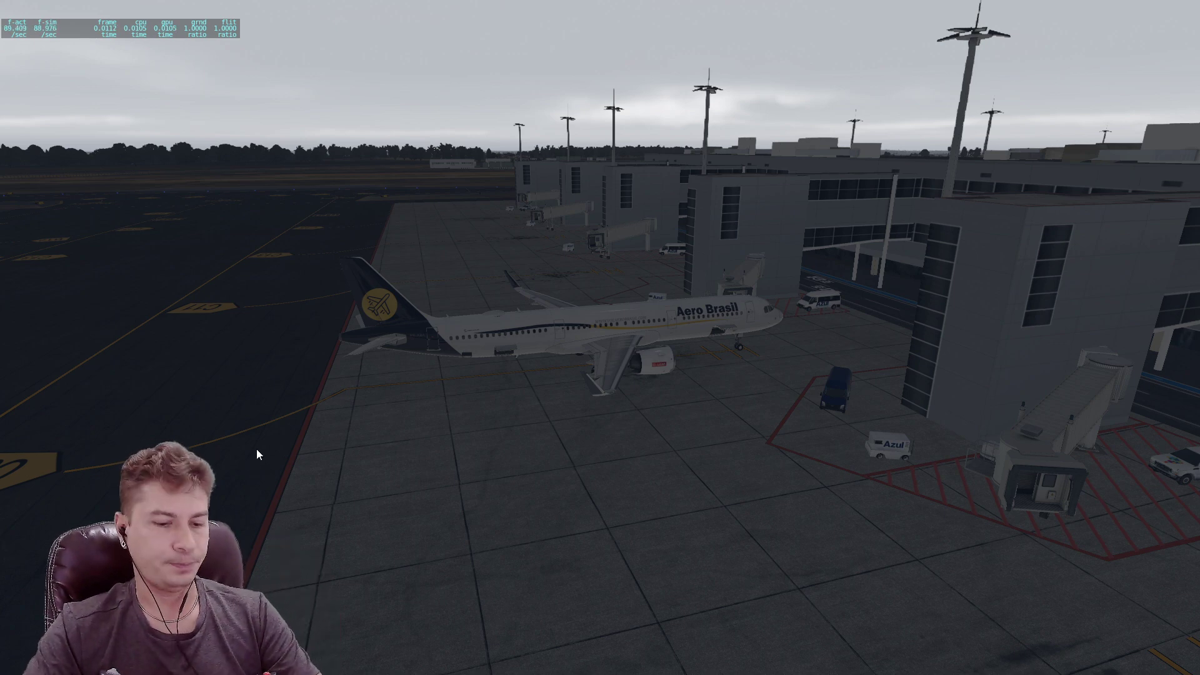
key(r)
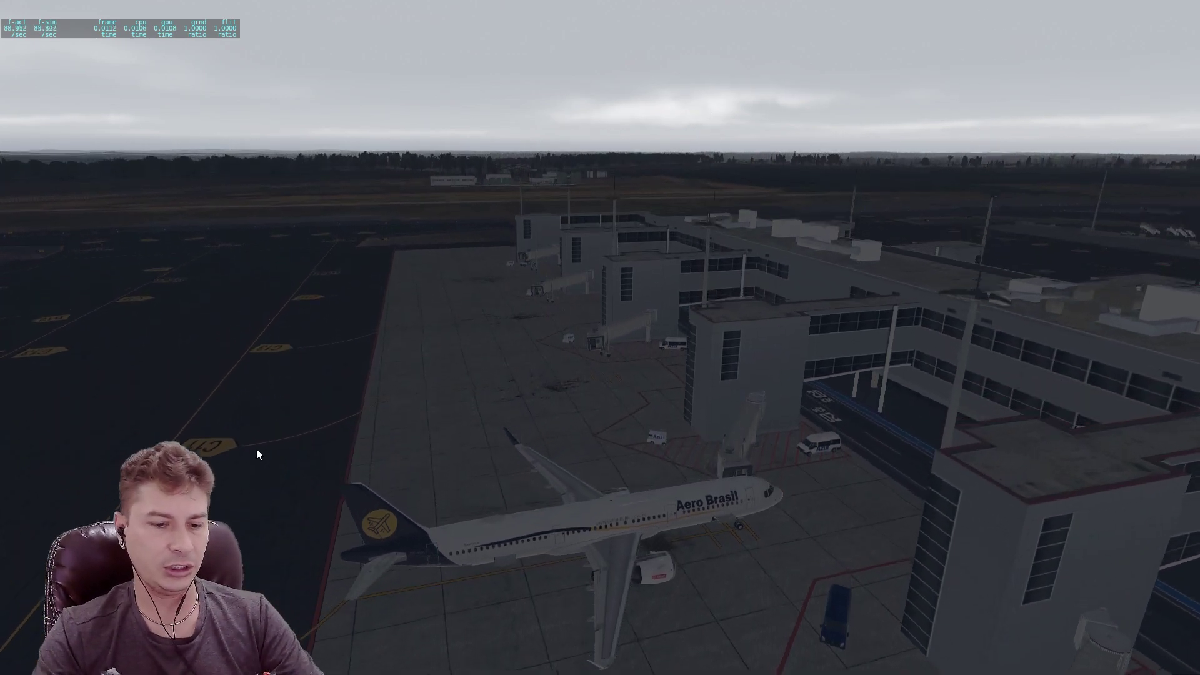
key(Up)
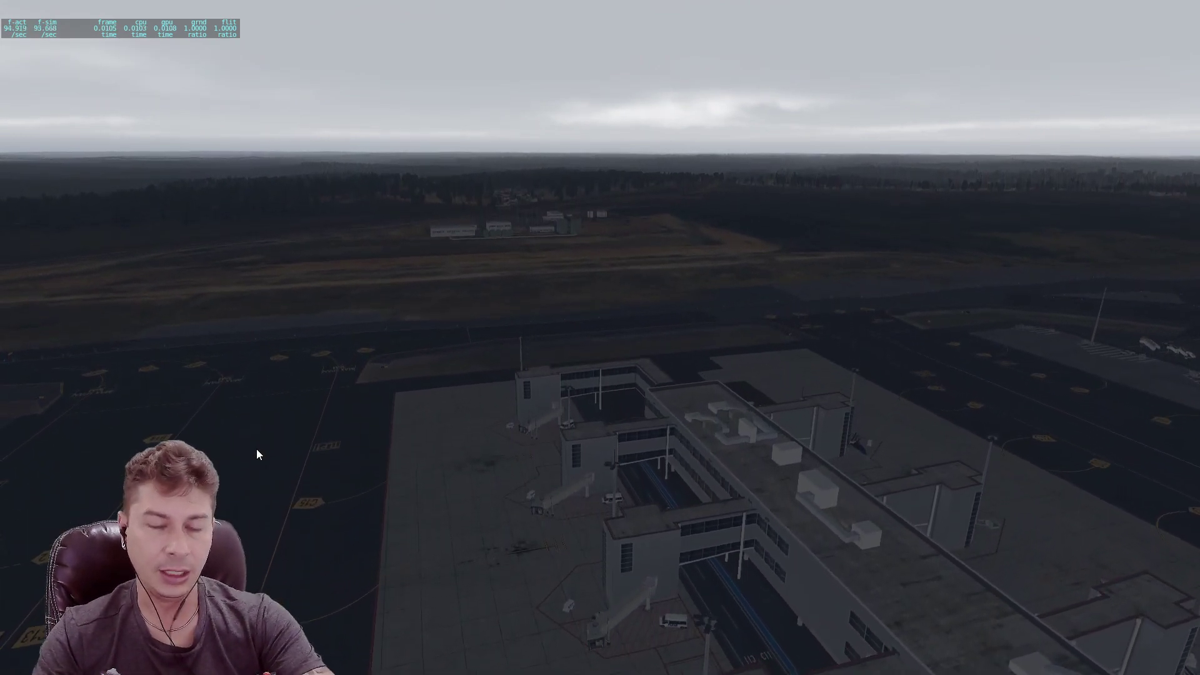